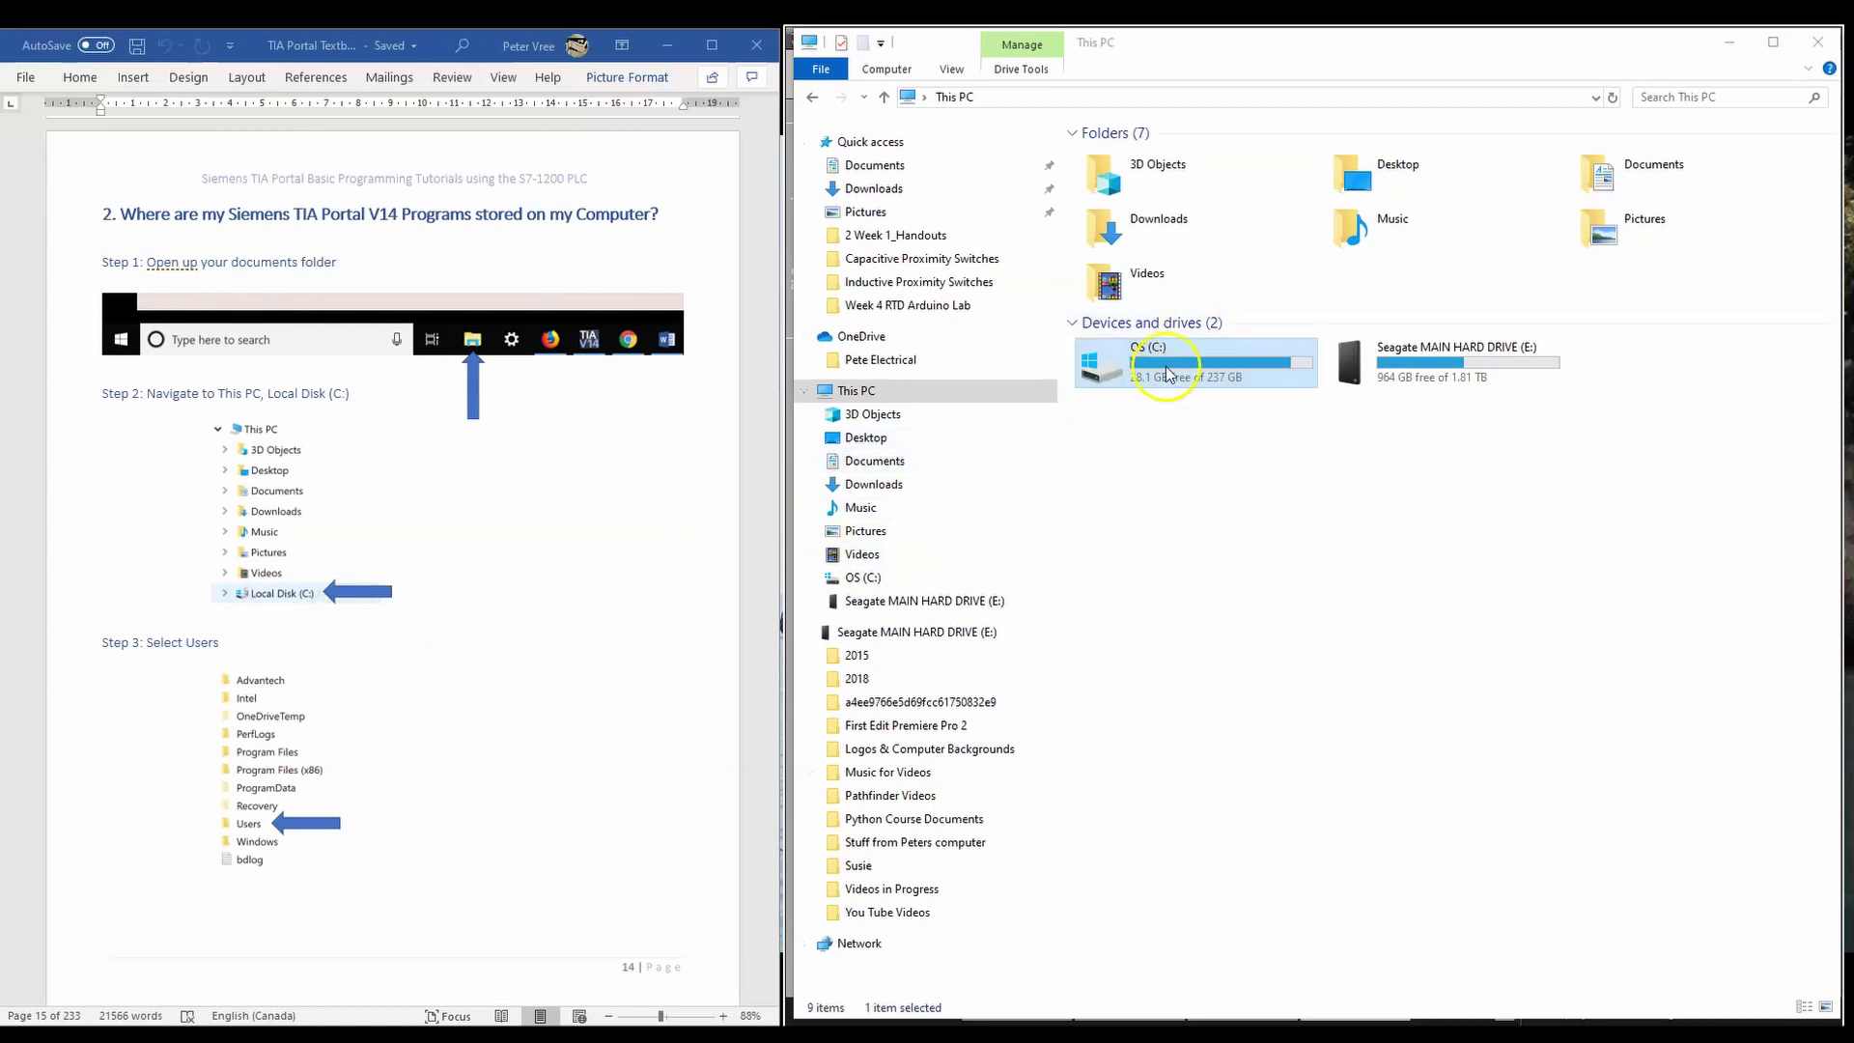
# - Browse from the OS (C:) drive through Users and Administrator into Documents
pyautogui.doubleClick(1195, 364)
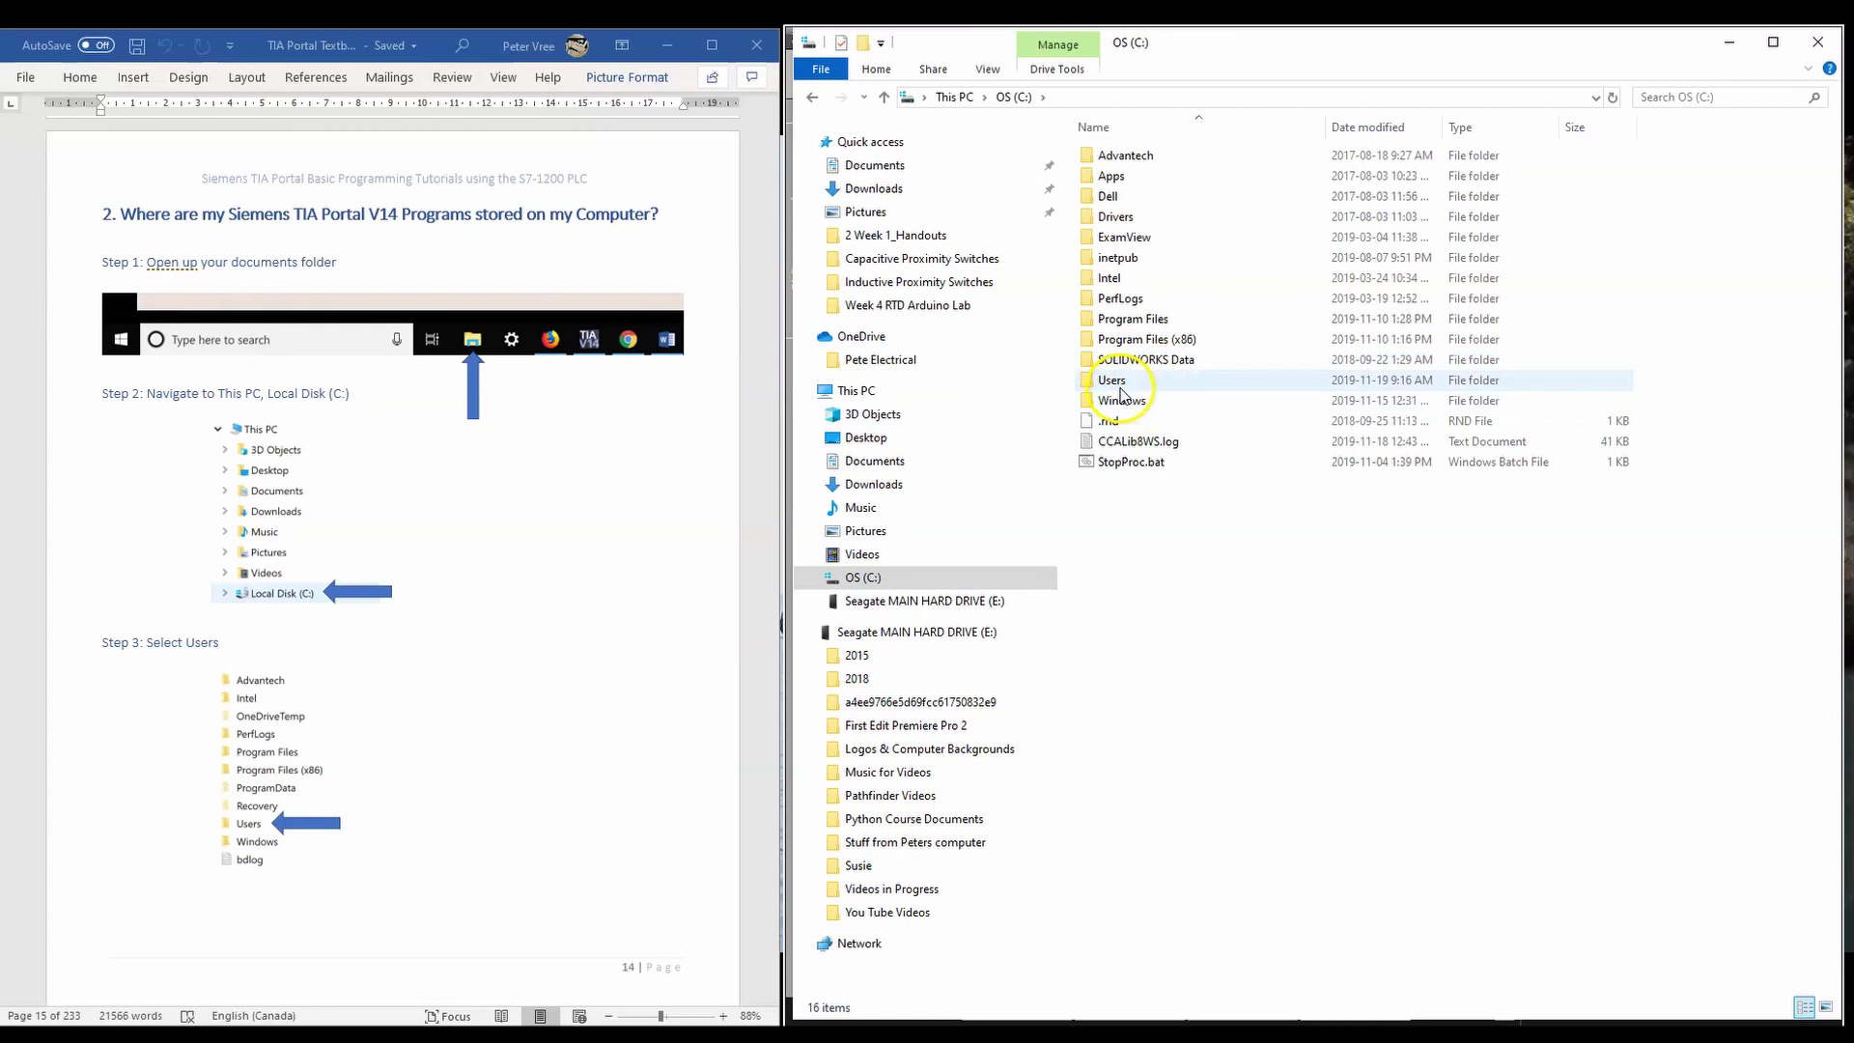
pyautogui.doubleClick(1118, 380)
pyautogui.scroll(-15, 554, 534)
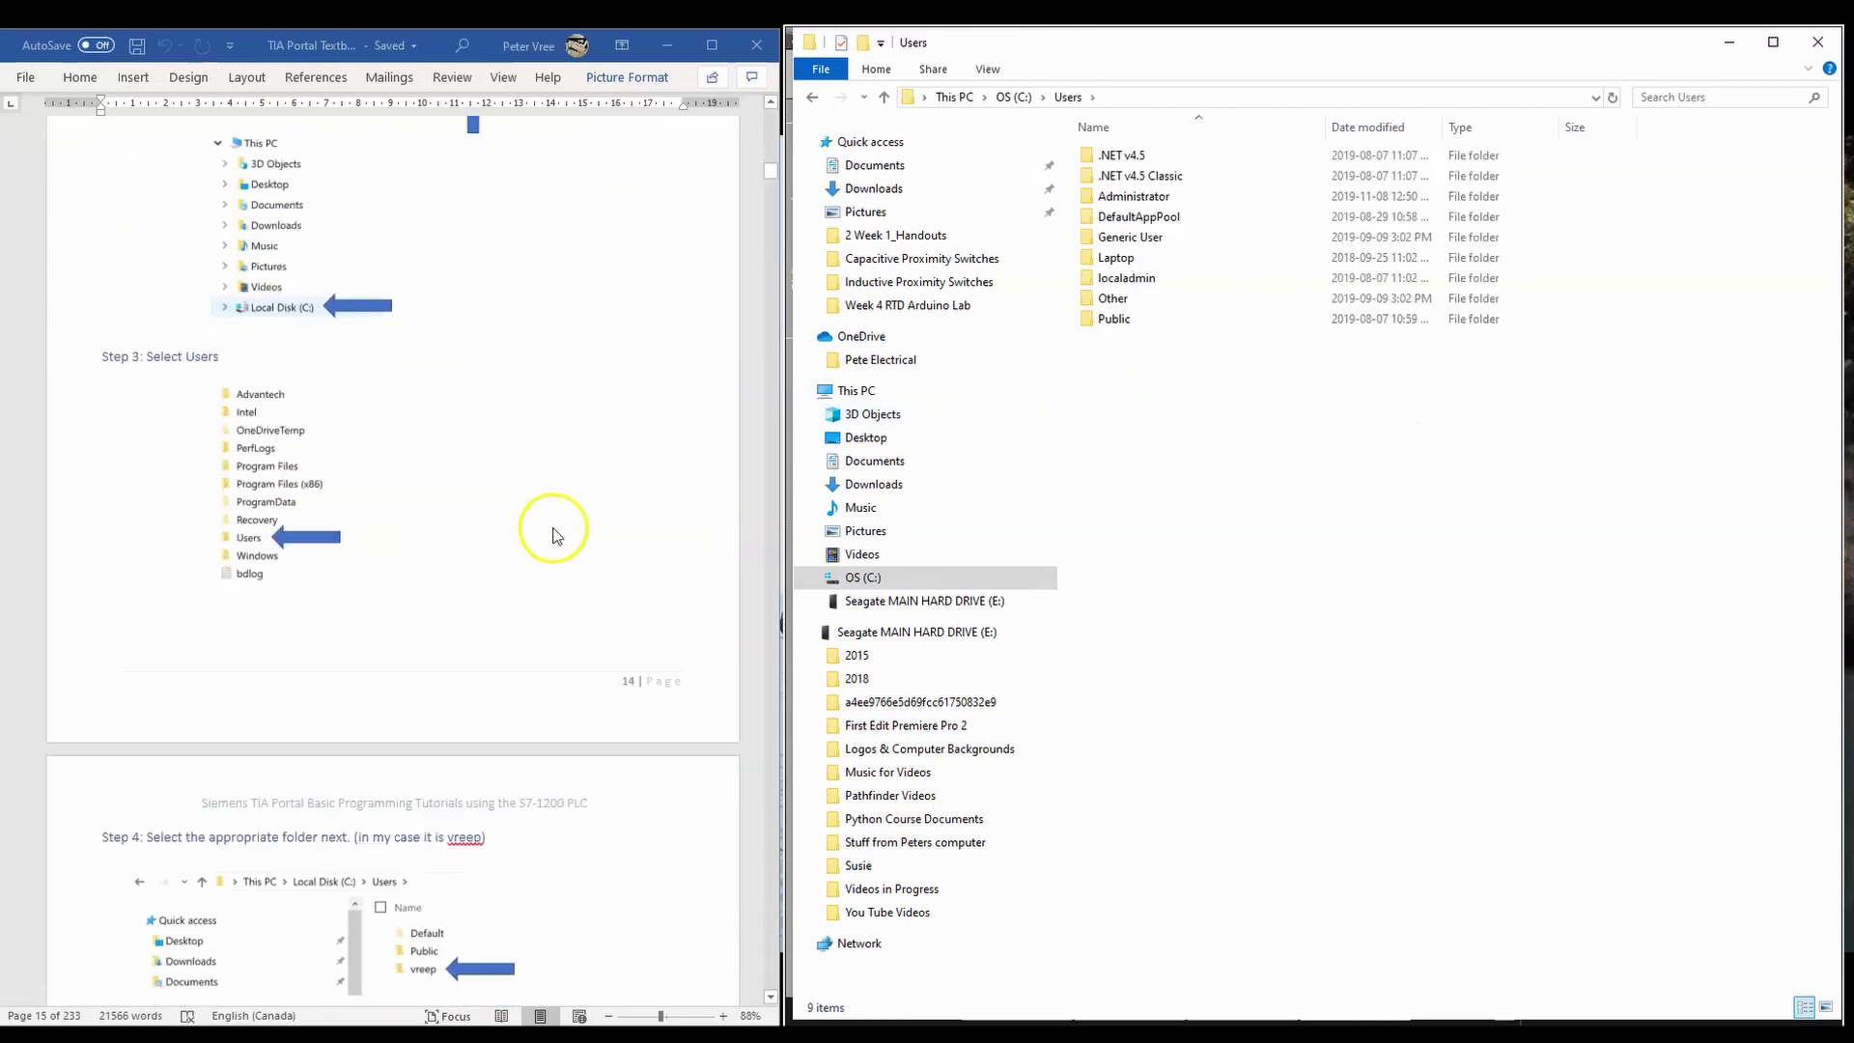
pyautogui.scroll(-1, 558, 536)
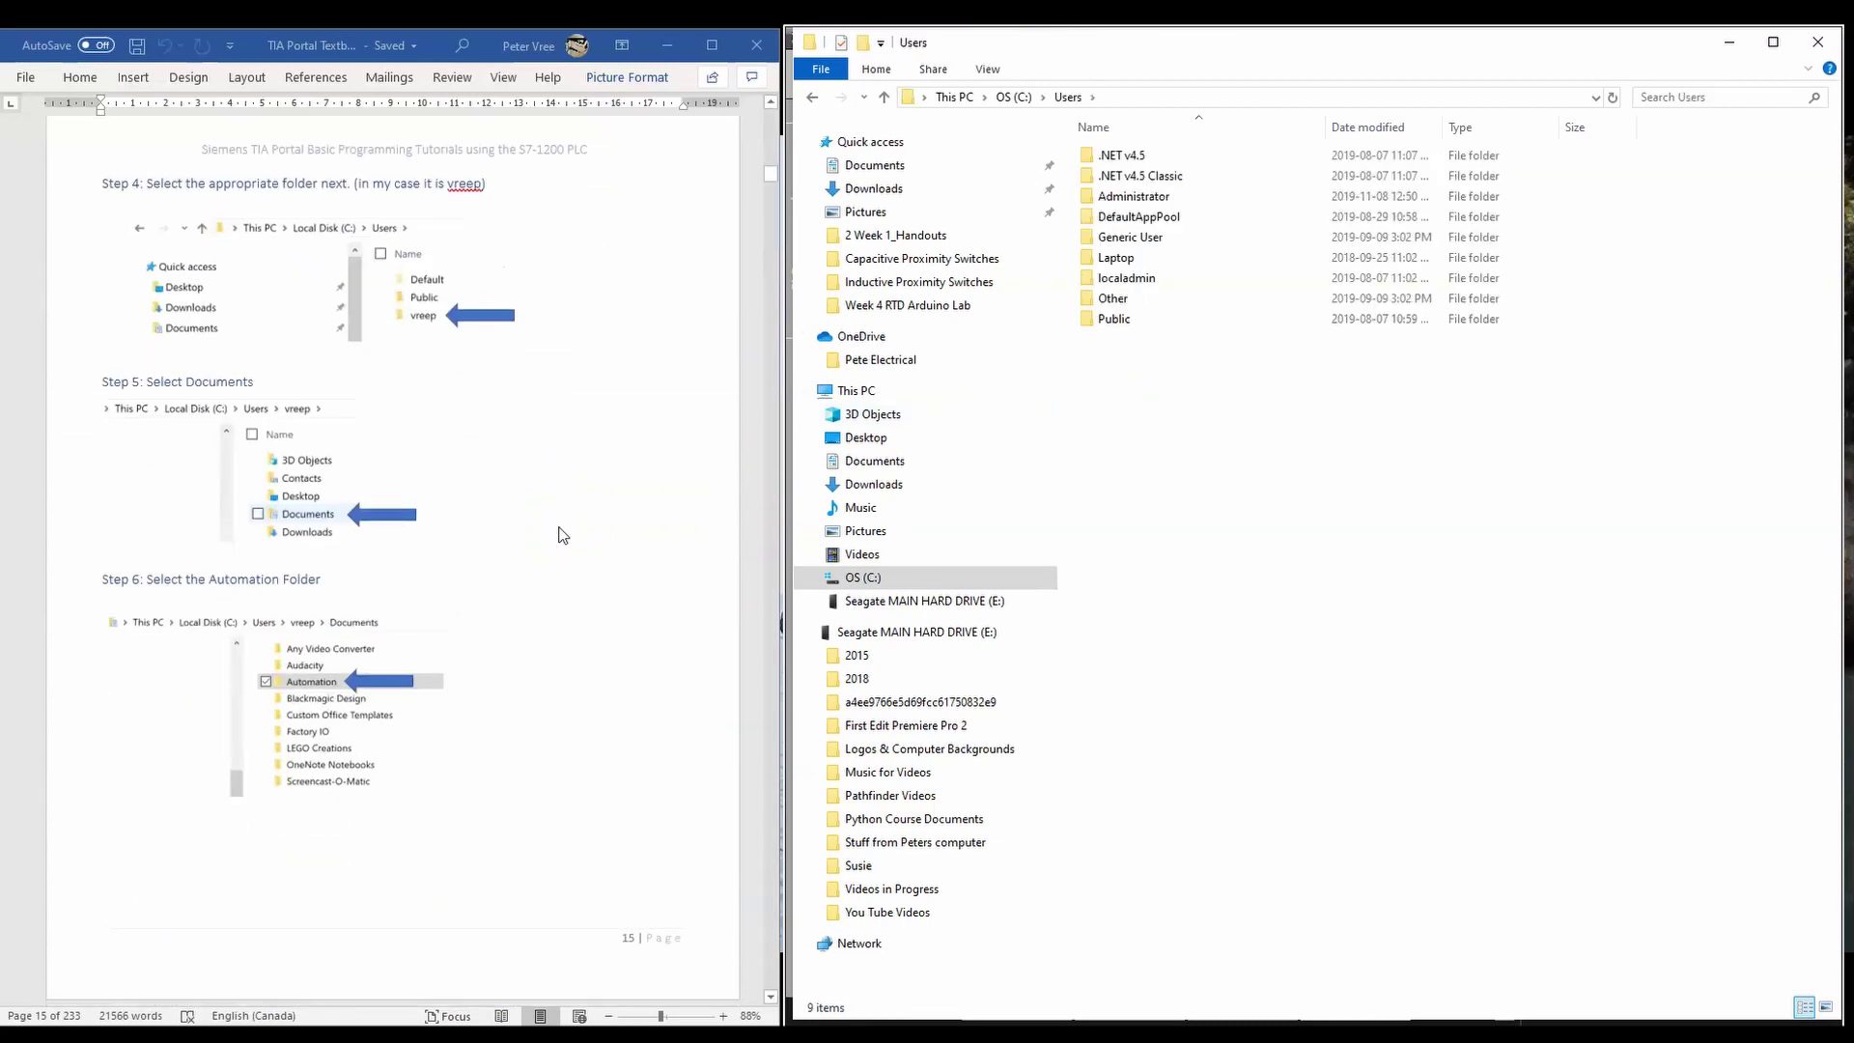
pyautogui.doubleClick(1108, 197)
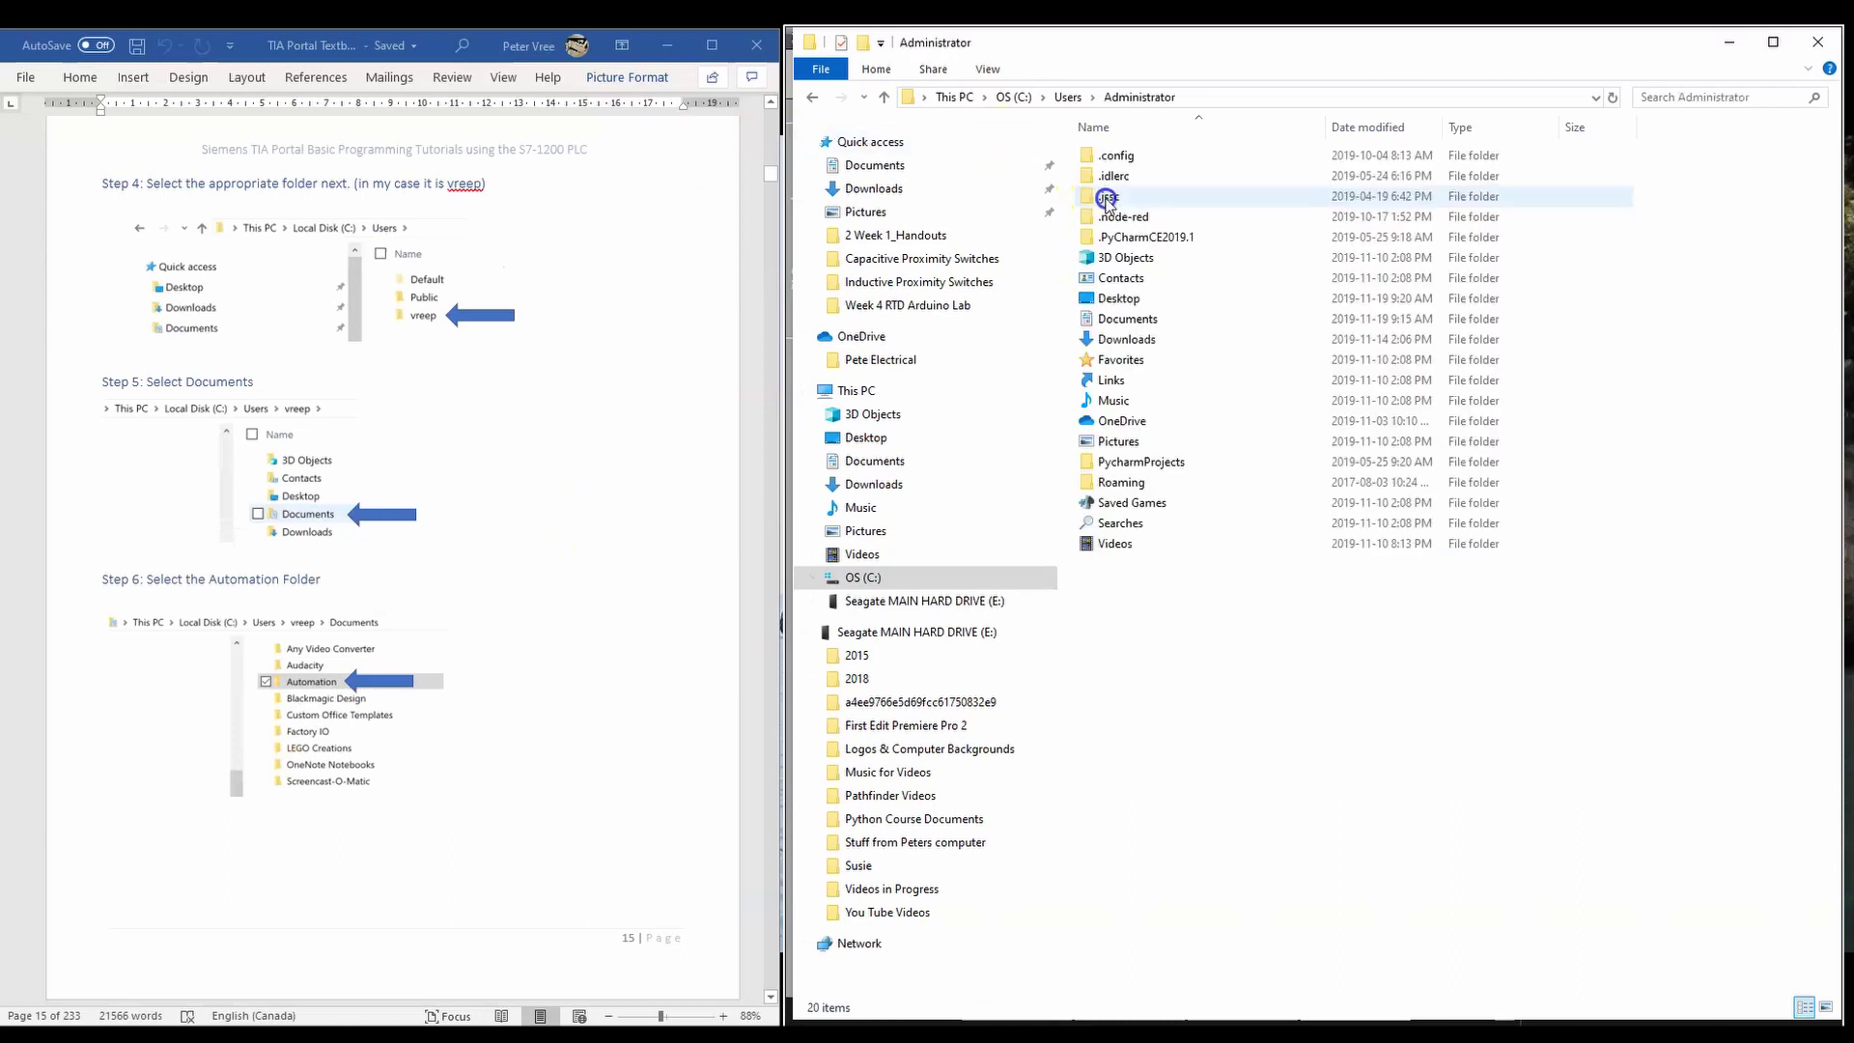
pyautogui.doubleClick(1123, 323)
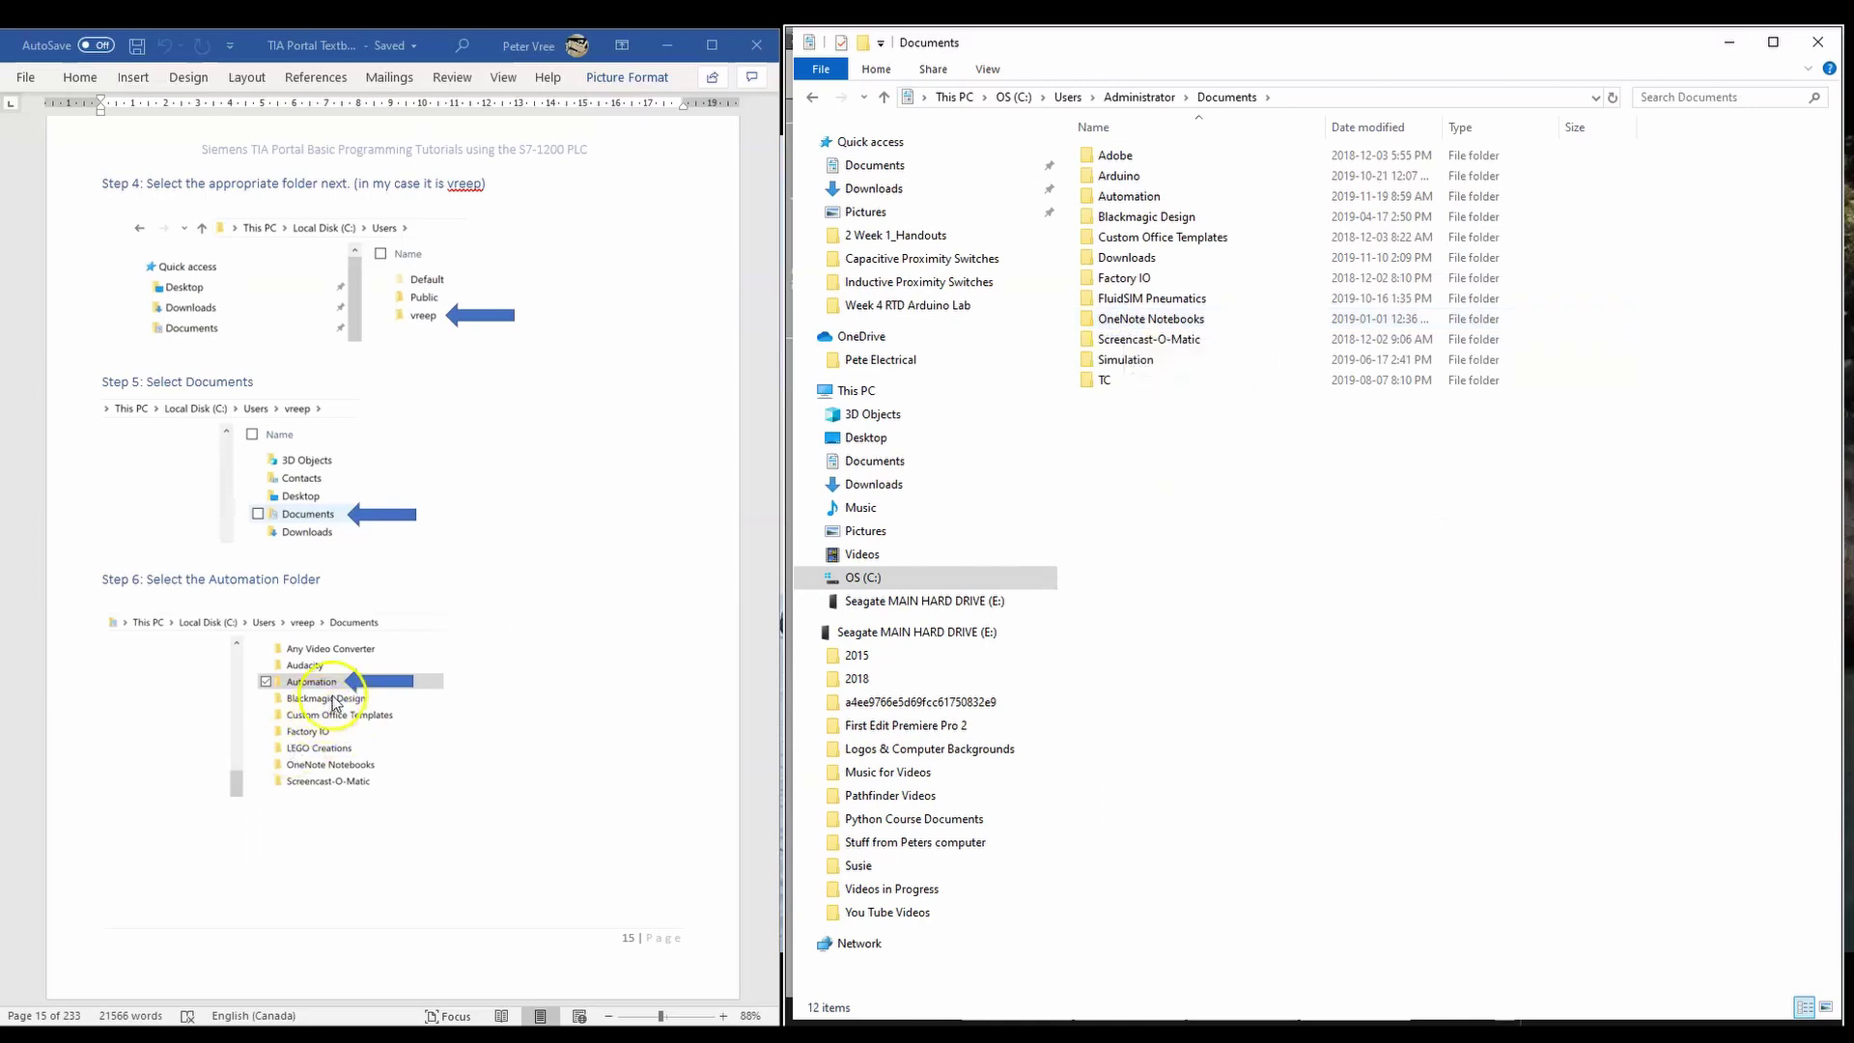
# - Open Automation and look through its PLC project folders, including S7 1200 Base PLC Program
pyautogui.doubleClick(1120, 196)
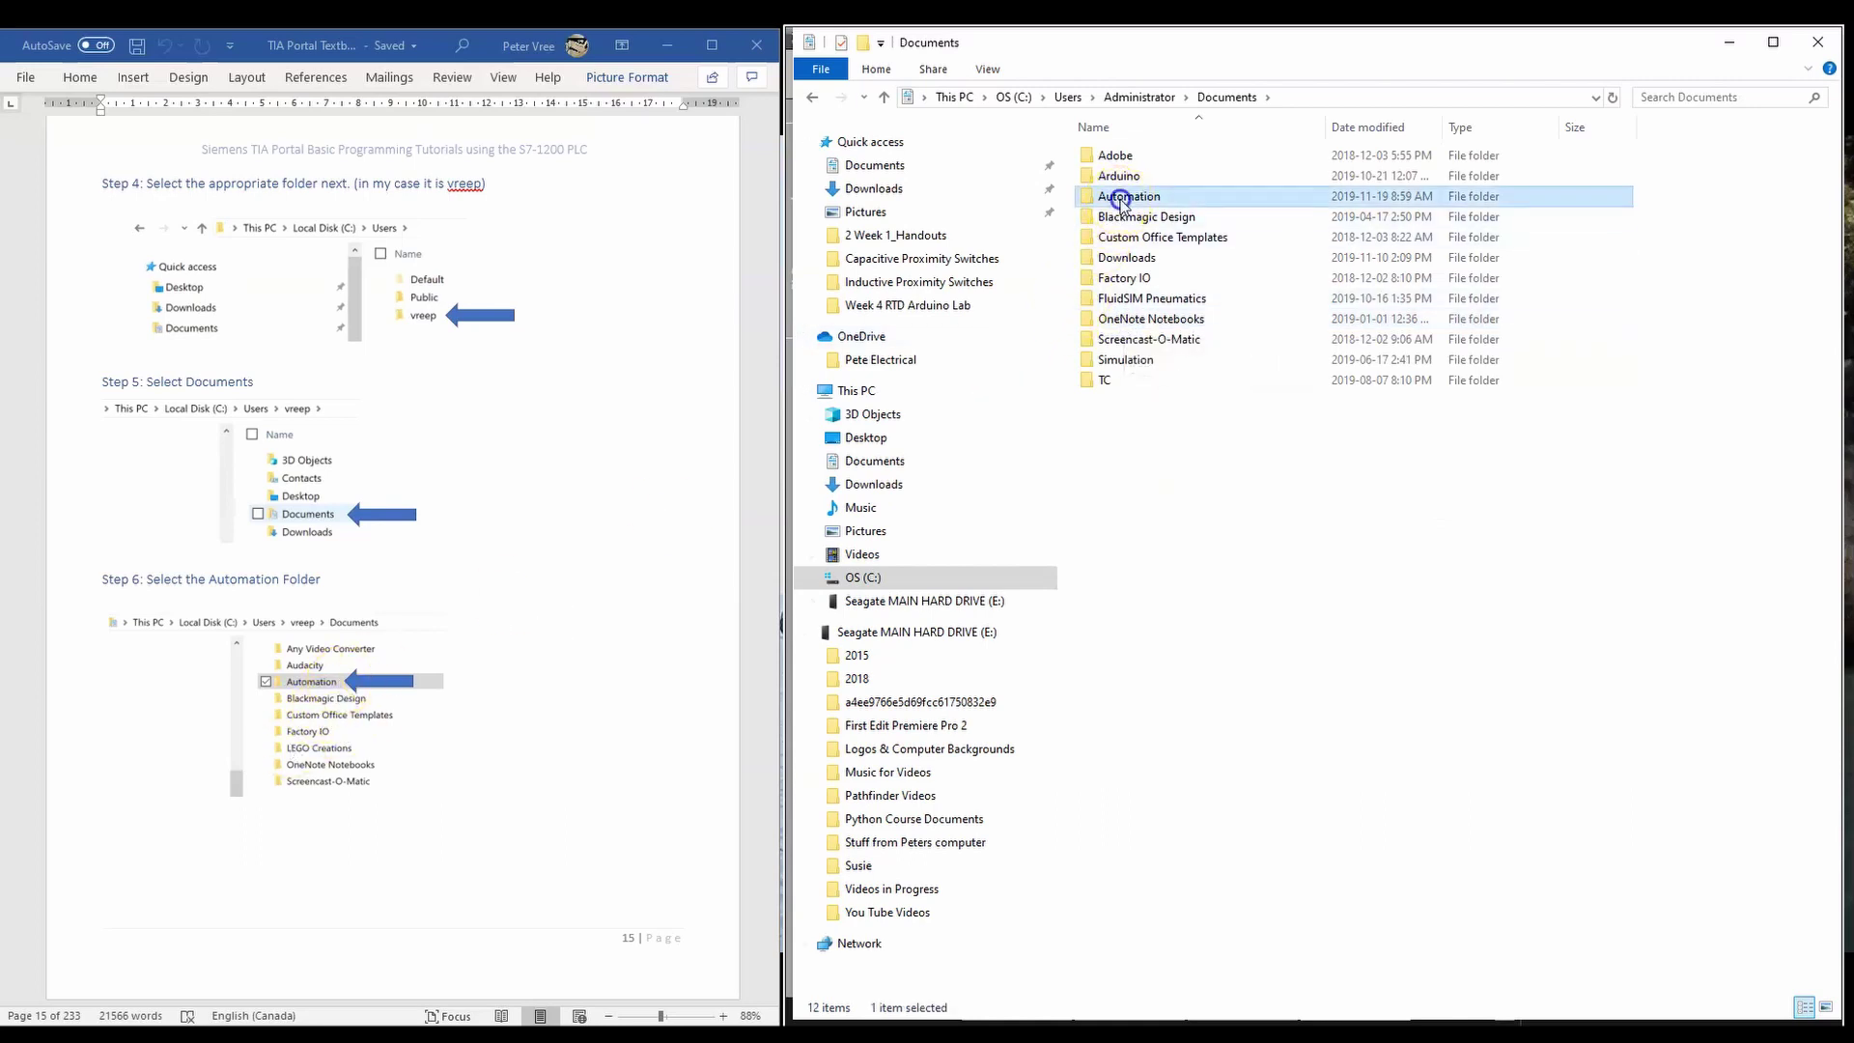
pyautogui.click(1120, 198)
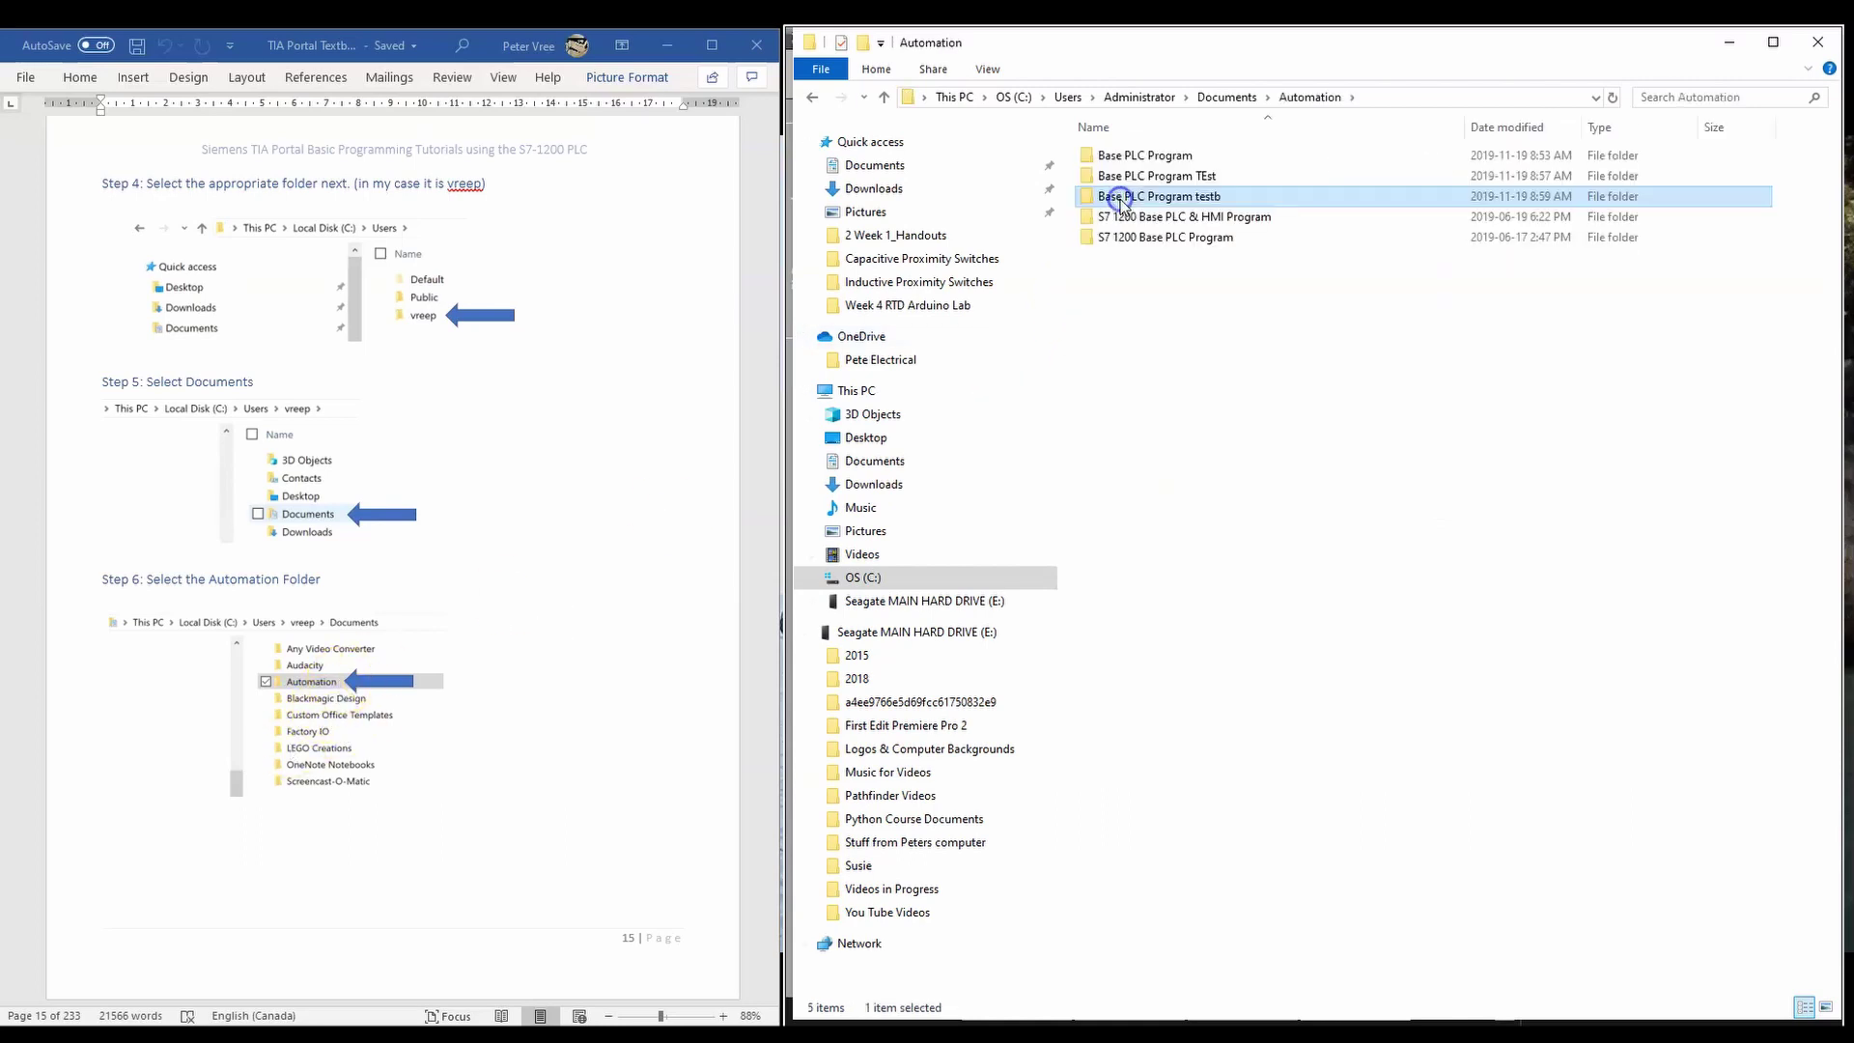
pyautogui.click(1156, 157)
pyautogui.click(1171, 237)
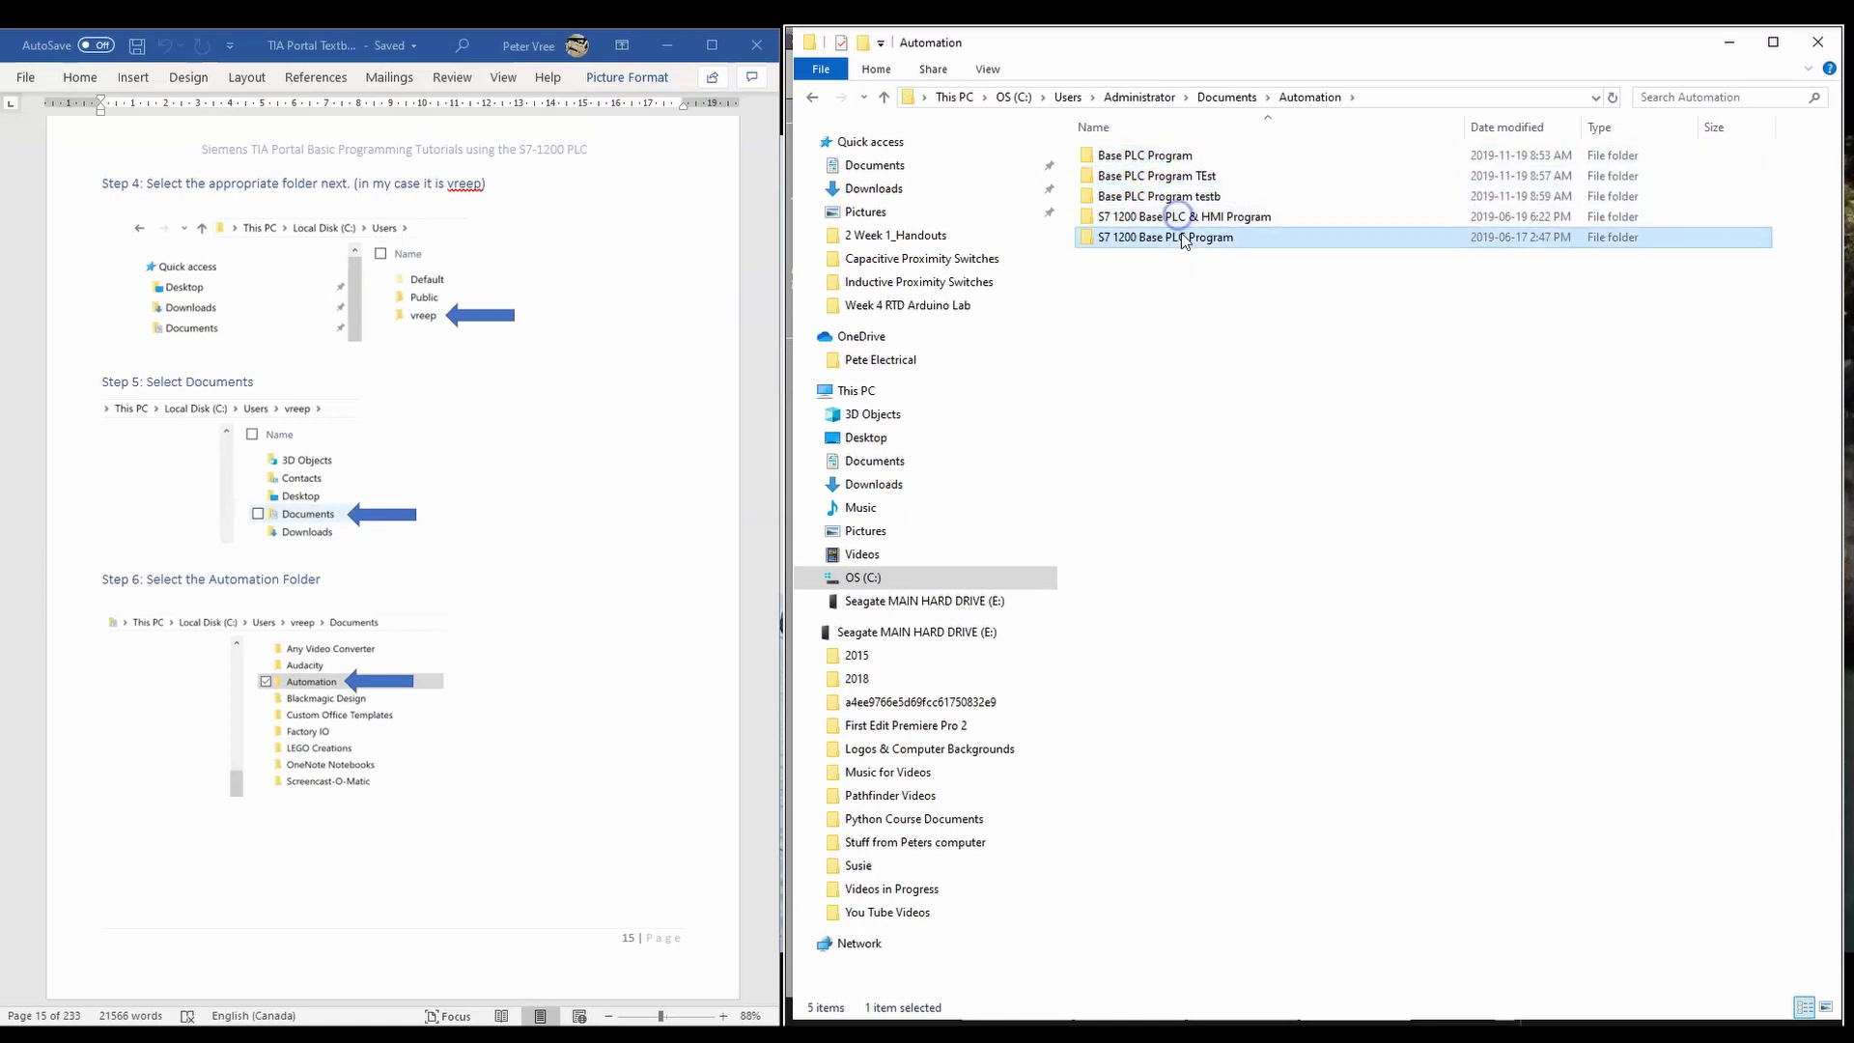
# - Copy the Base PLC Program folder
pyautogui.click(1256, 366)
pyautogui.click(1155, 161)
pyautogui.rightClick(1156, 156)
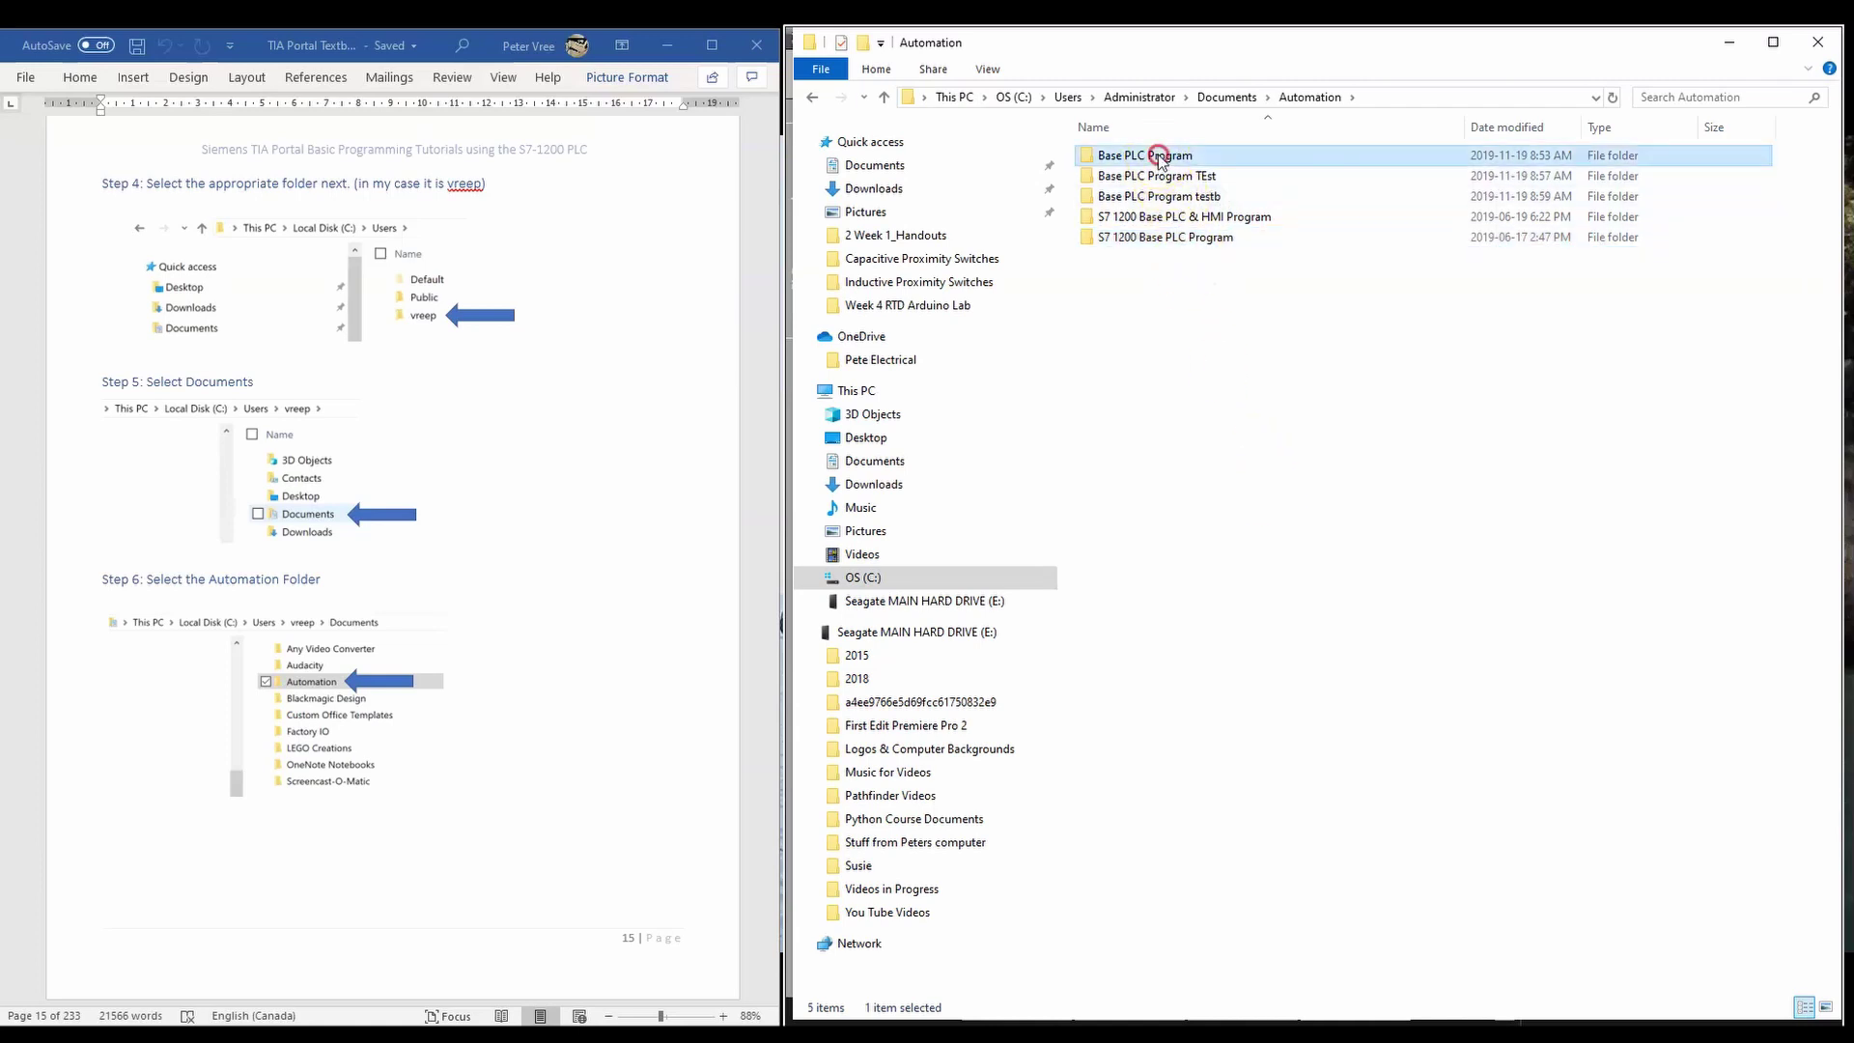
pyautogui.click(1200, 447)
pyautogui.doubleClick(1144, 156)
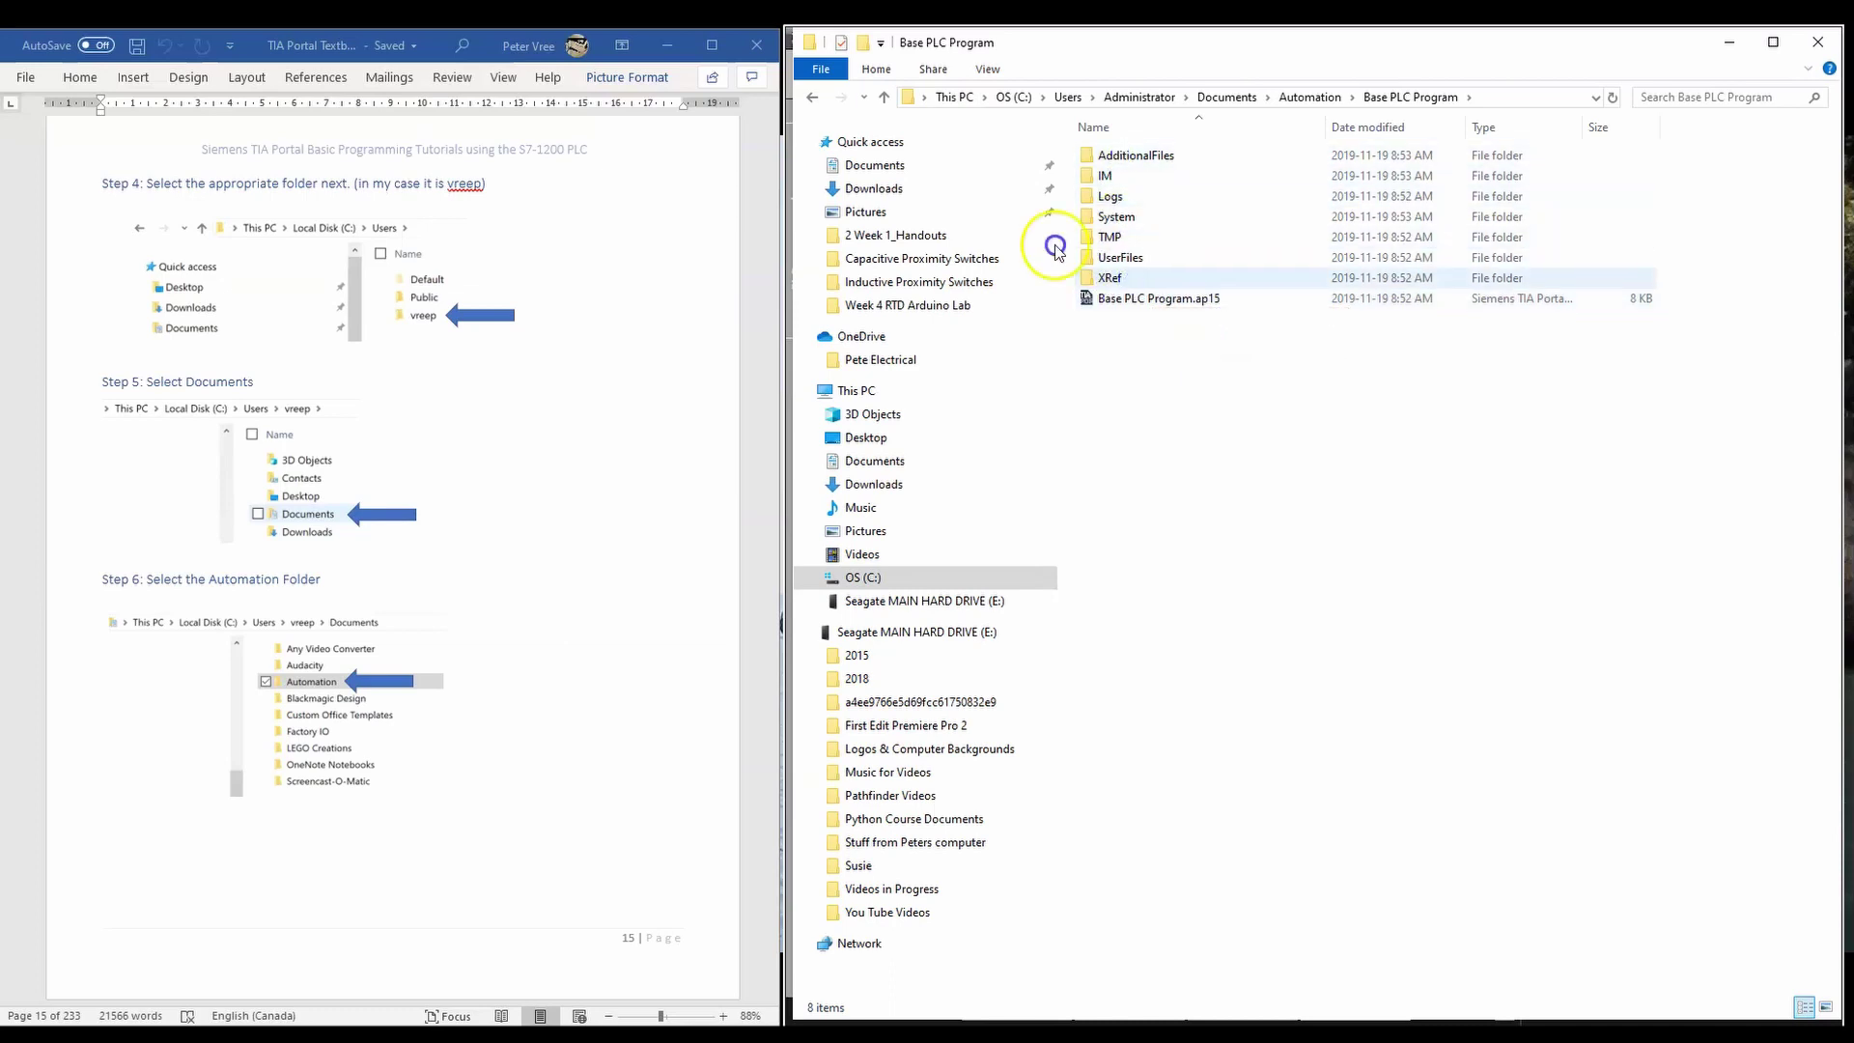
pyautogui.click(811, 98)
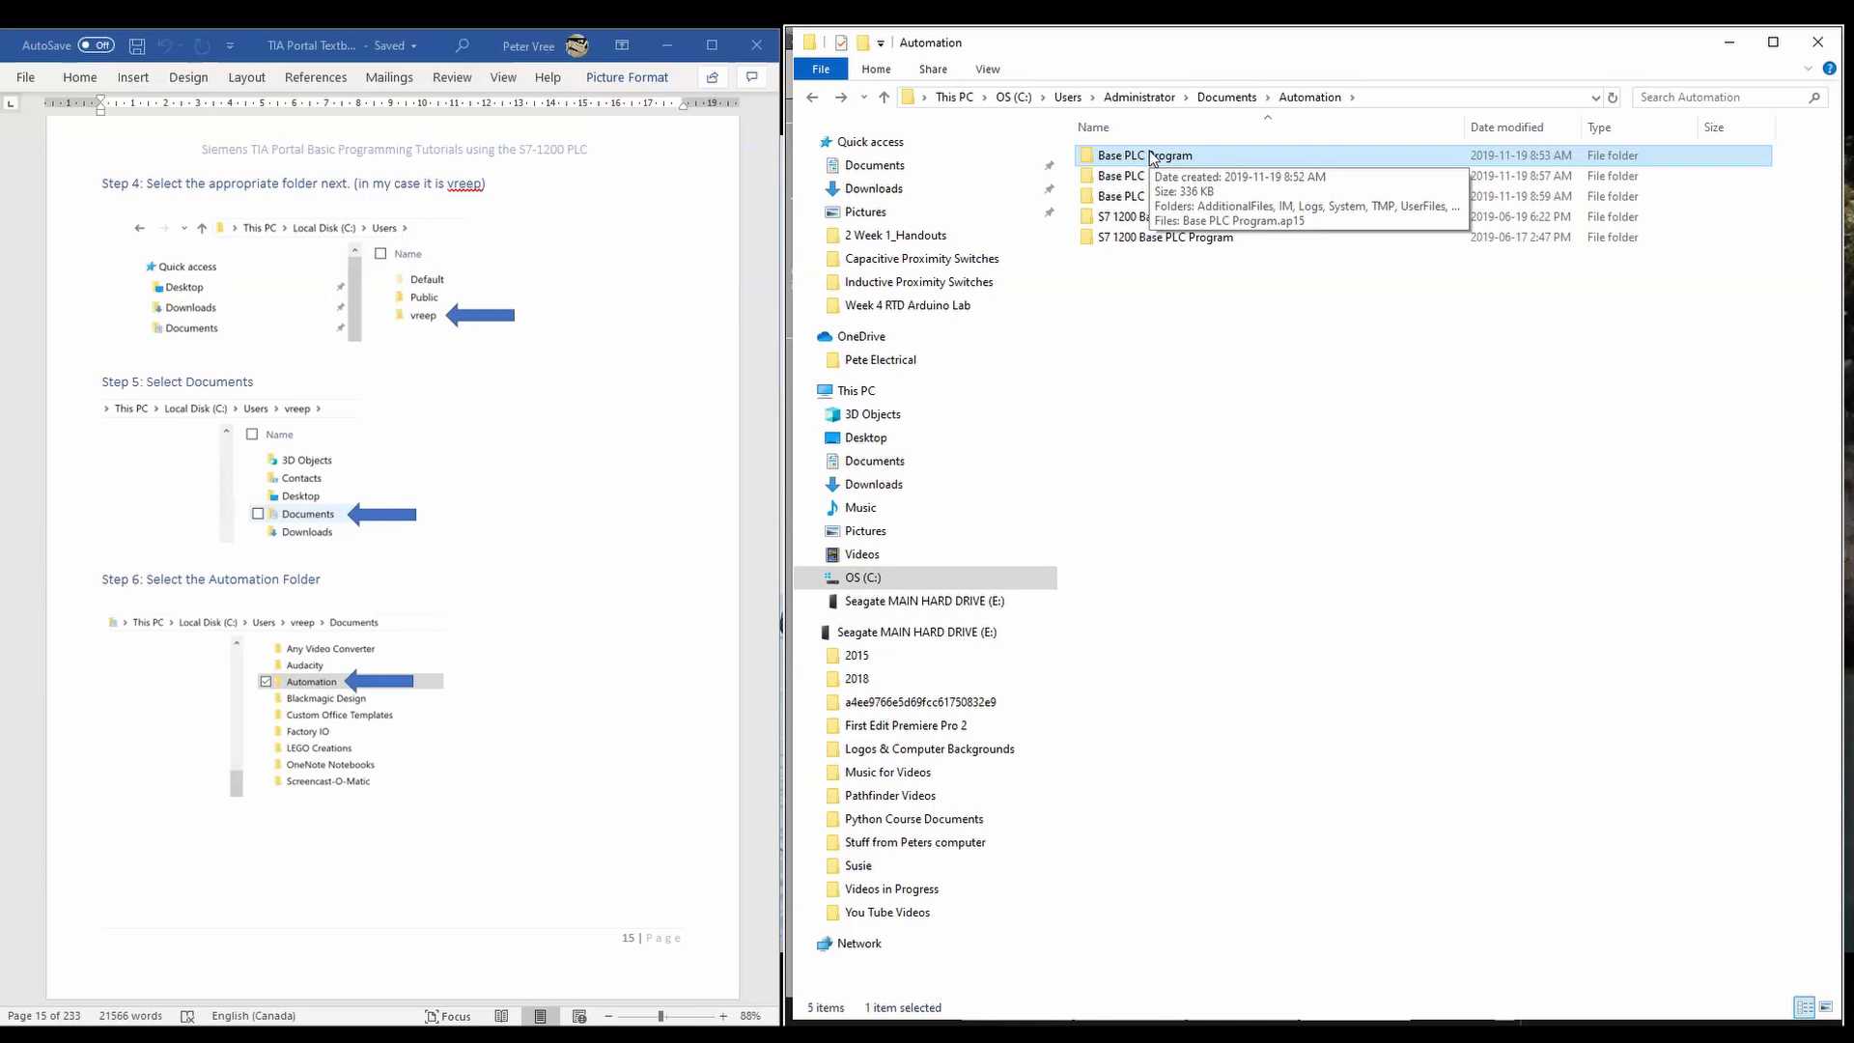
pyautogui.click(1131, 162)
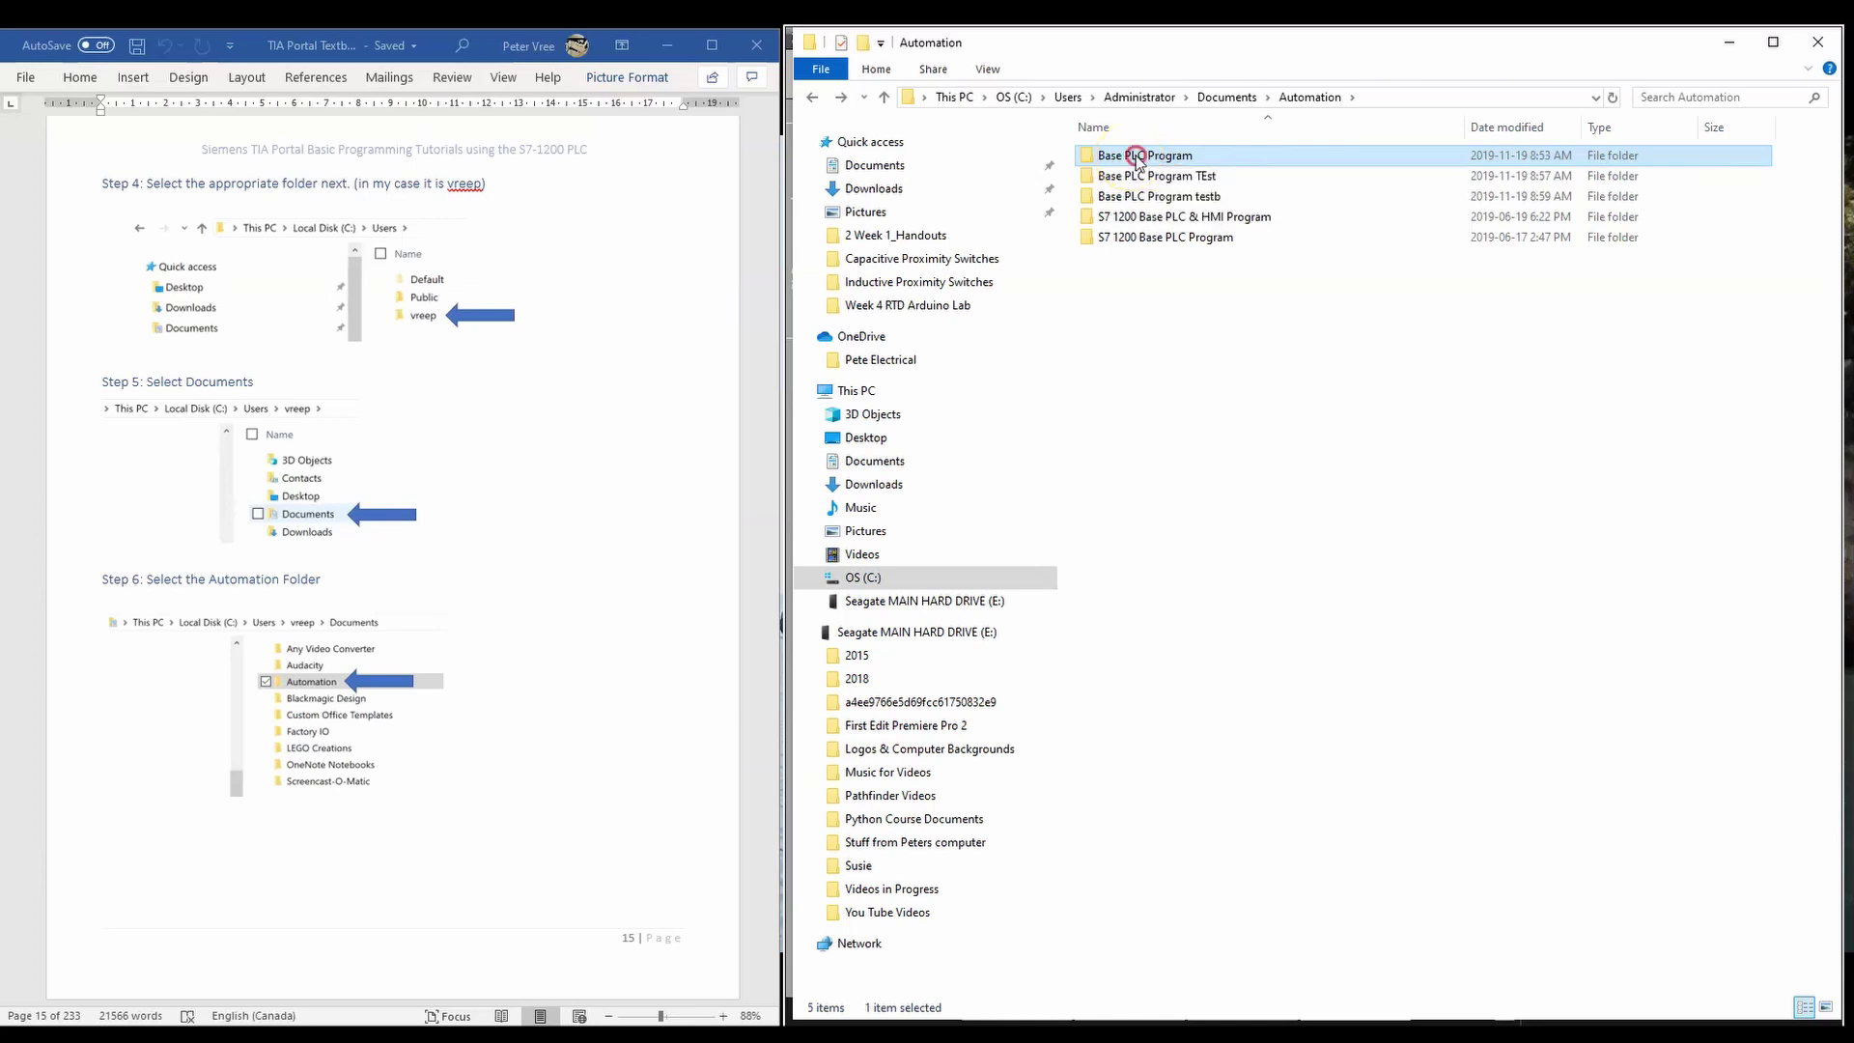
pyautogui.rightClick(1131, 160)
pyautogui.click(1187, 446)
pyautogui.click(335, 612)
pyautogui.click(1338, 753)
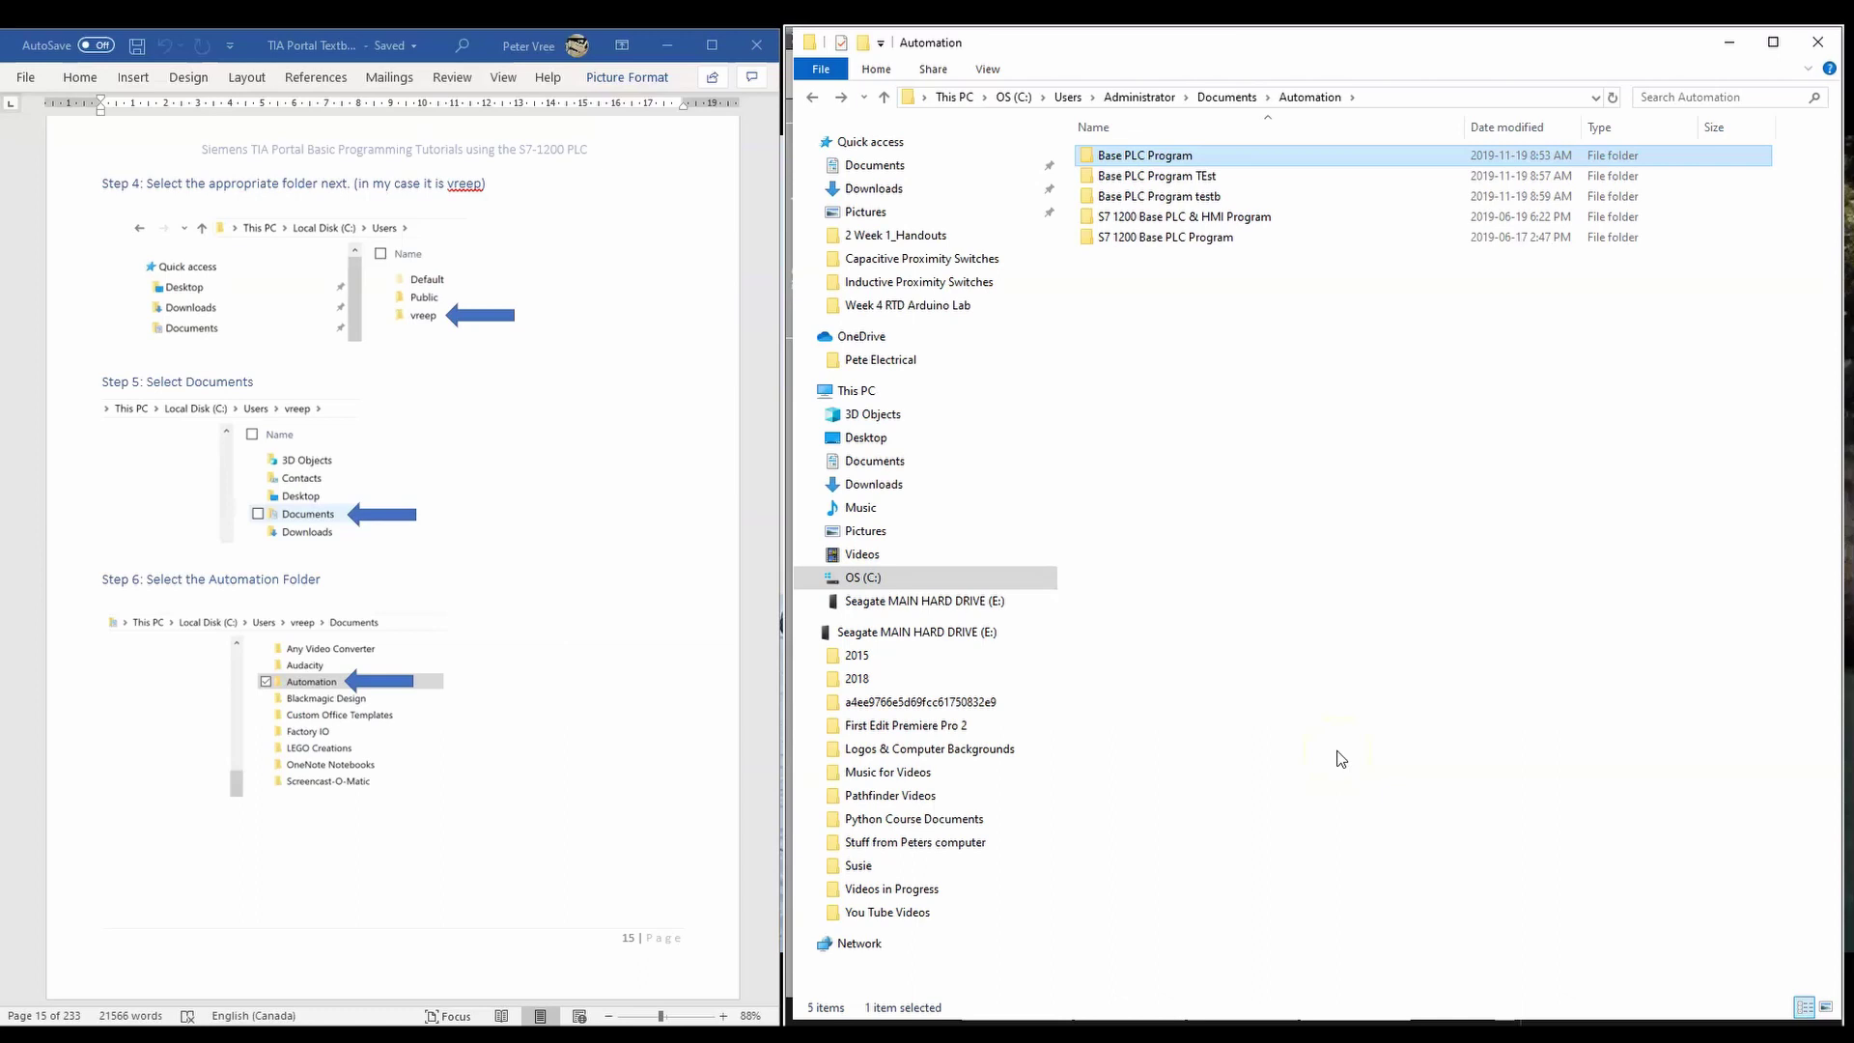
pyautogui.click(1183, 156)
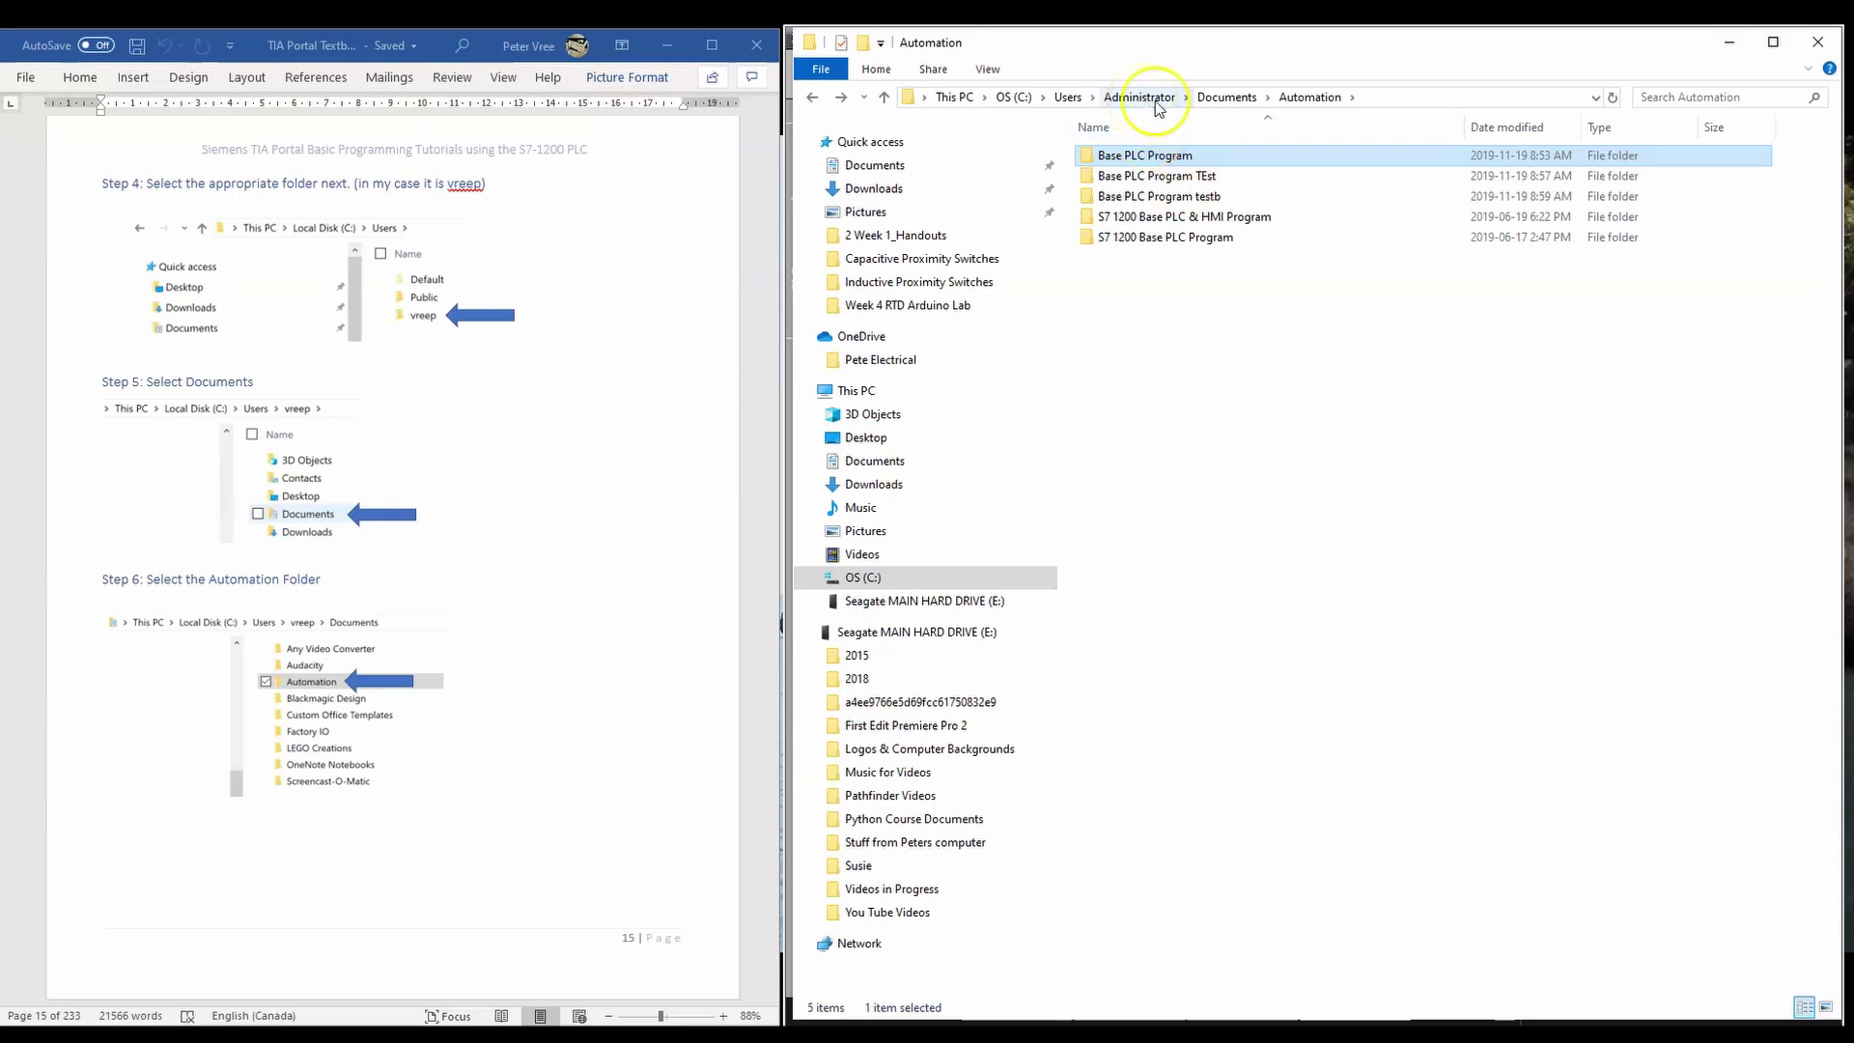
# - Go up to Documents, peek into Arduino, then return and open Factory IO
pyautogui.click(1228, 96)
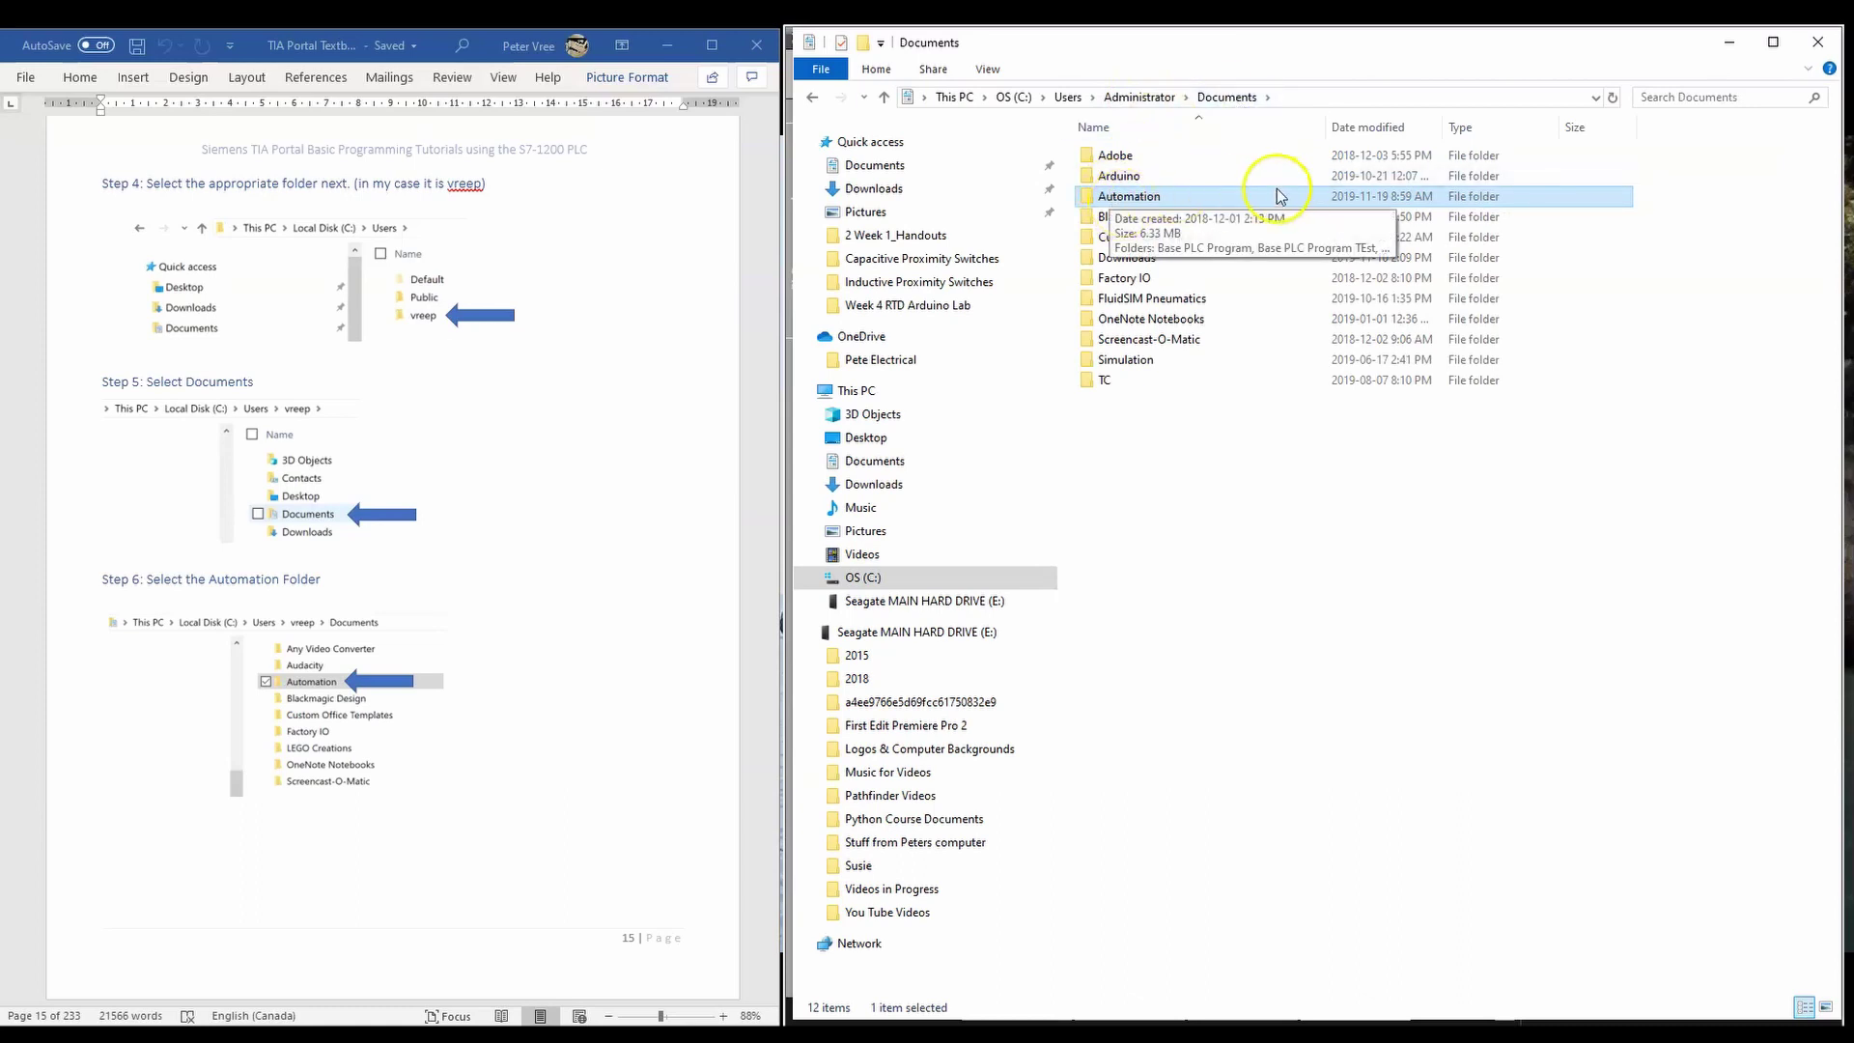
pyautogui.doubleClick(1120, 176)
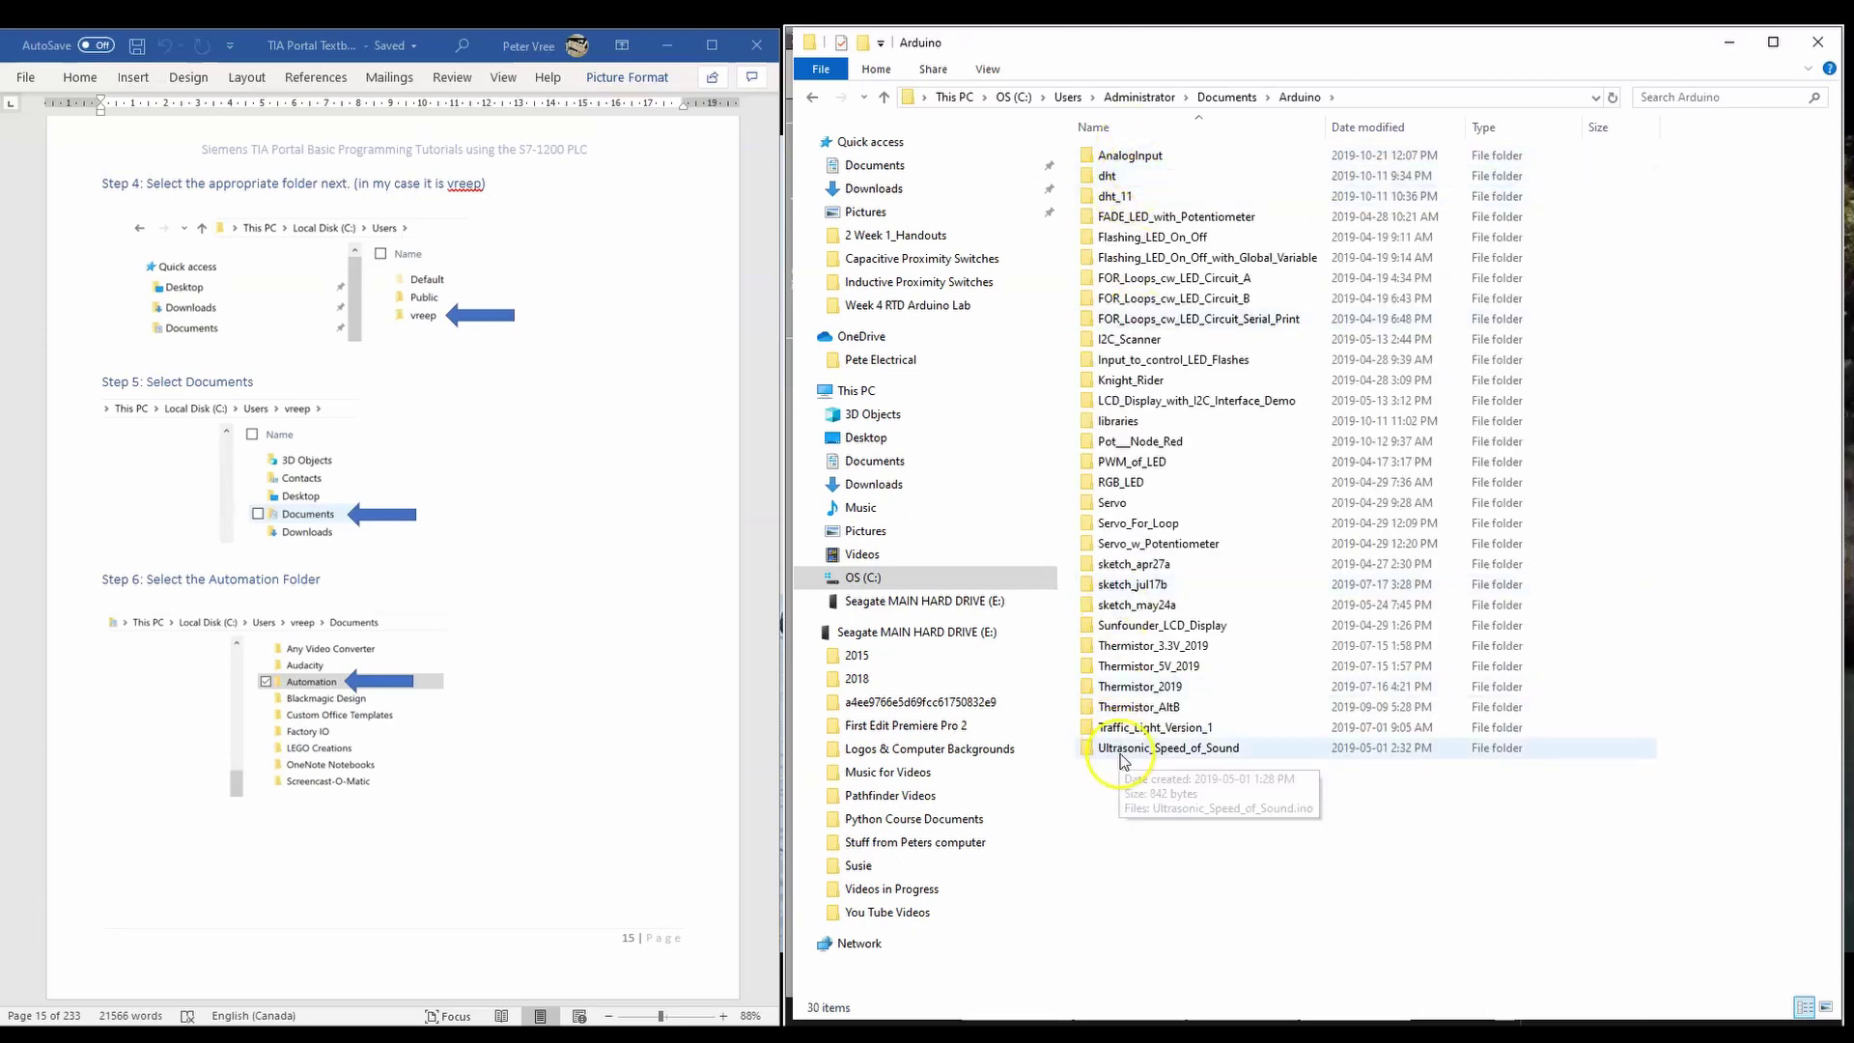
pyautogui.click(1226, 97)
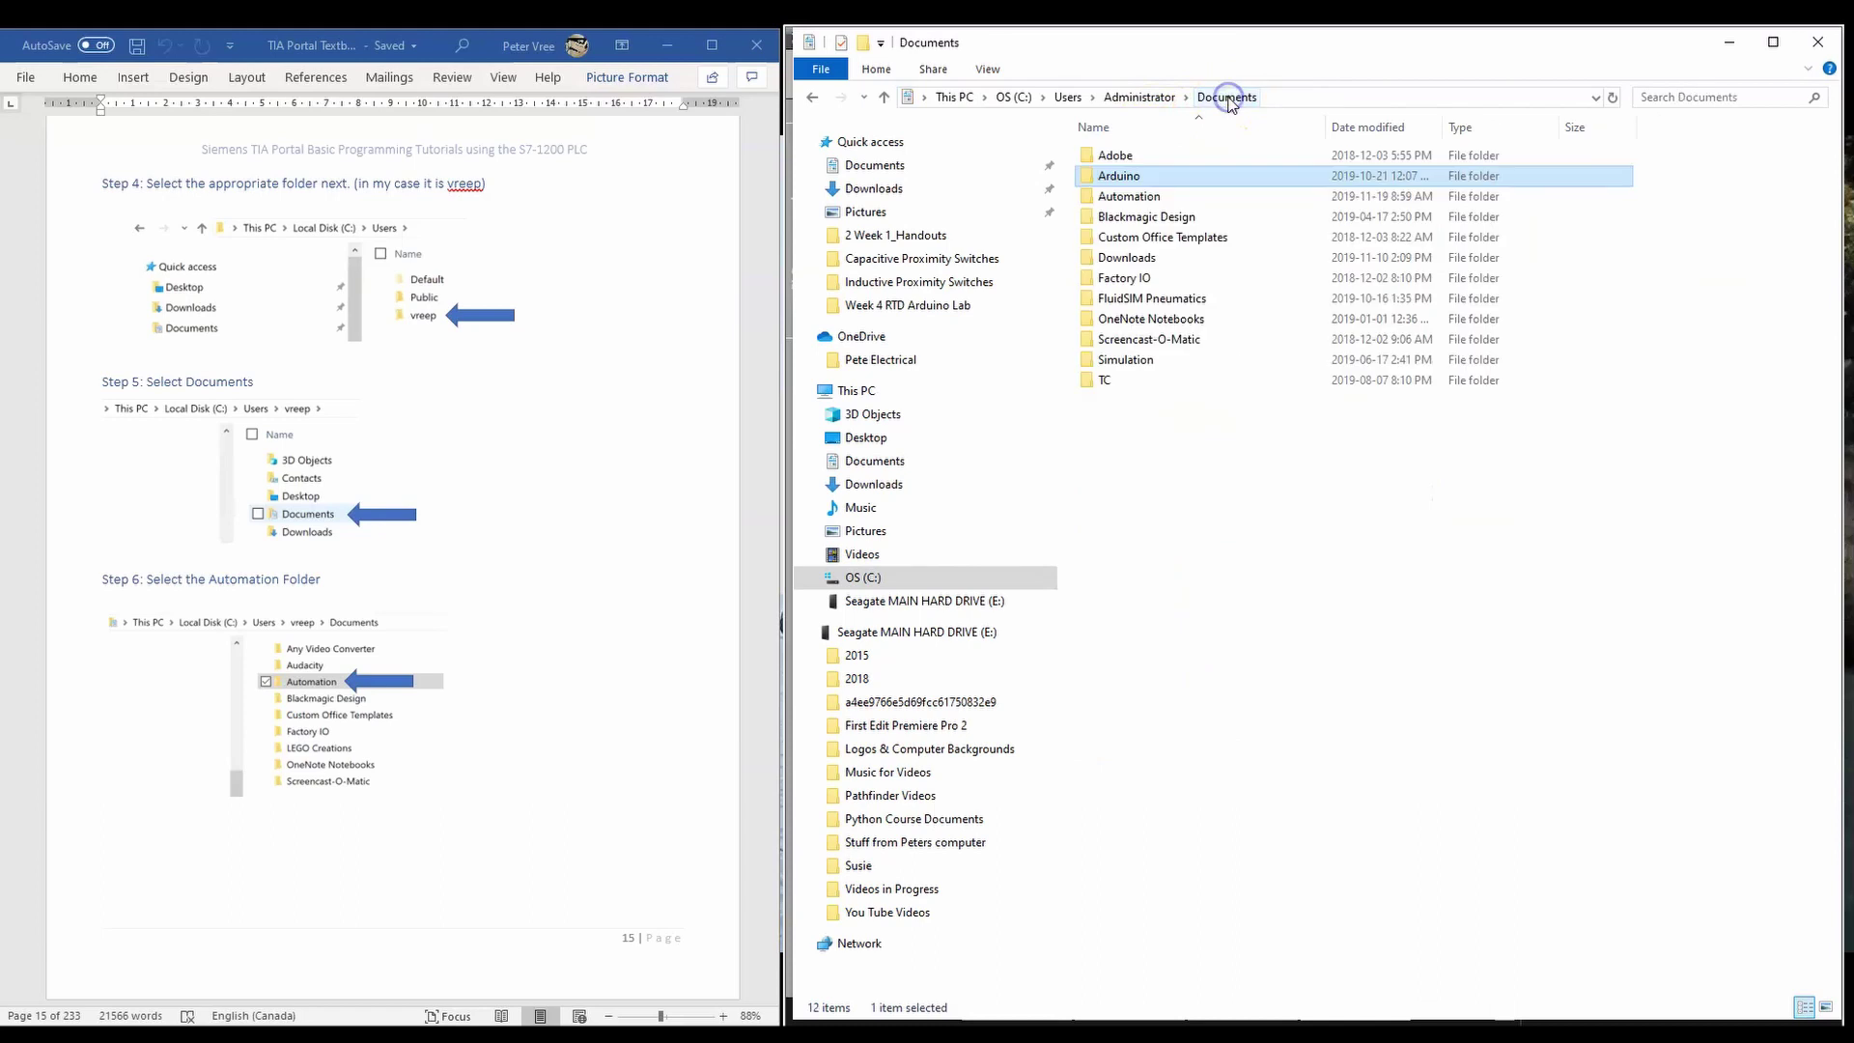
pyautogui.doubleClick(1158, 279)
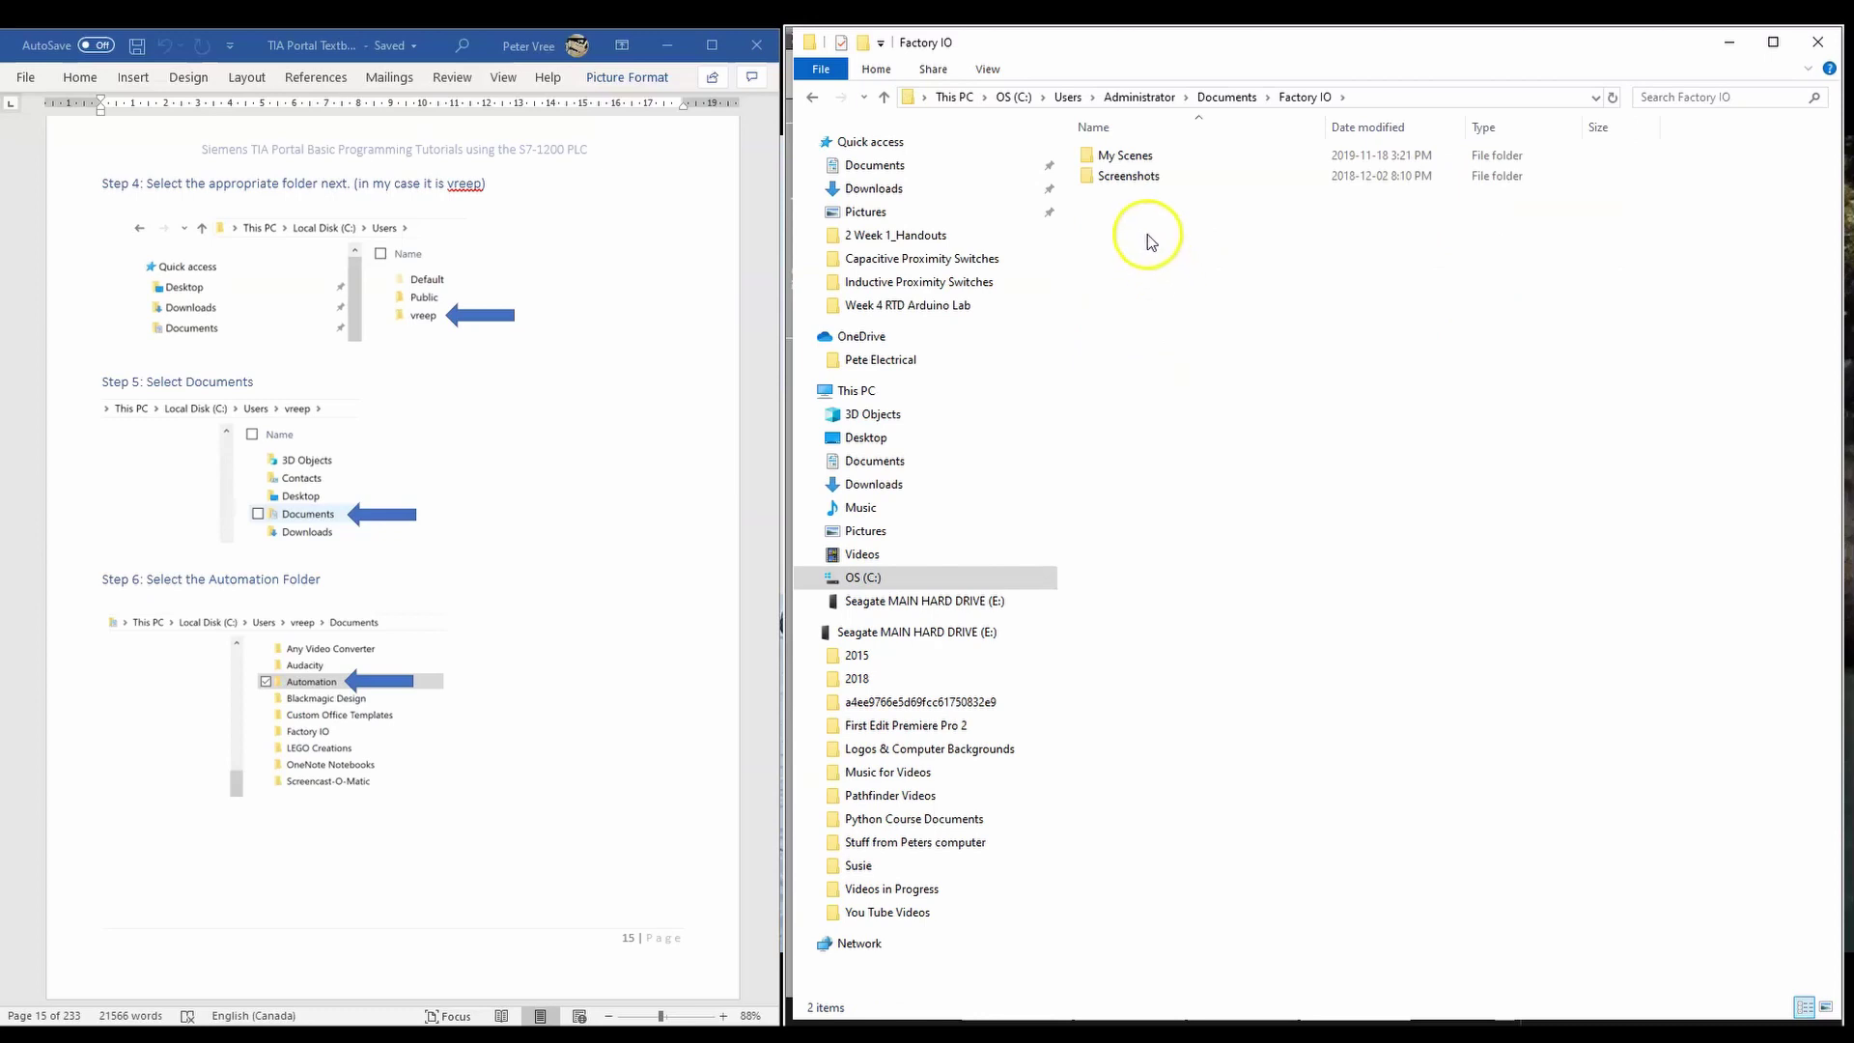
# - Open My Scenes to view its six .factoryio scene files, including Comparators.factoryio
pyautogui.doubleClick(1122, 160)
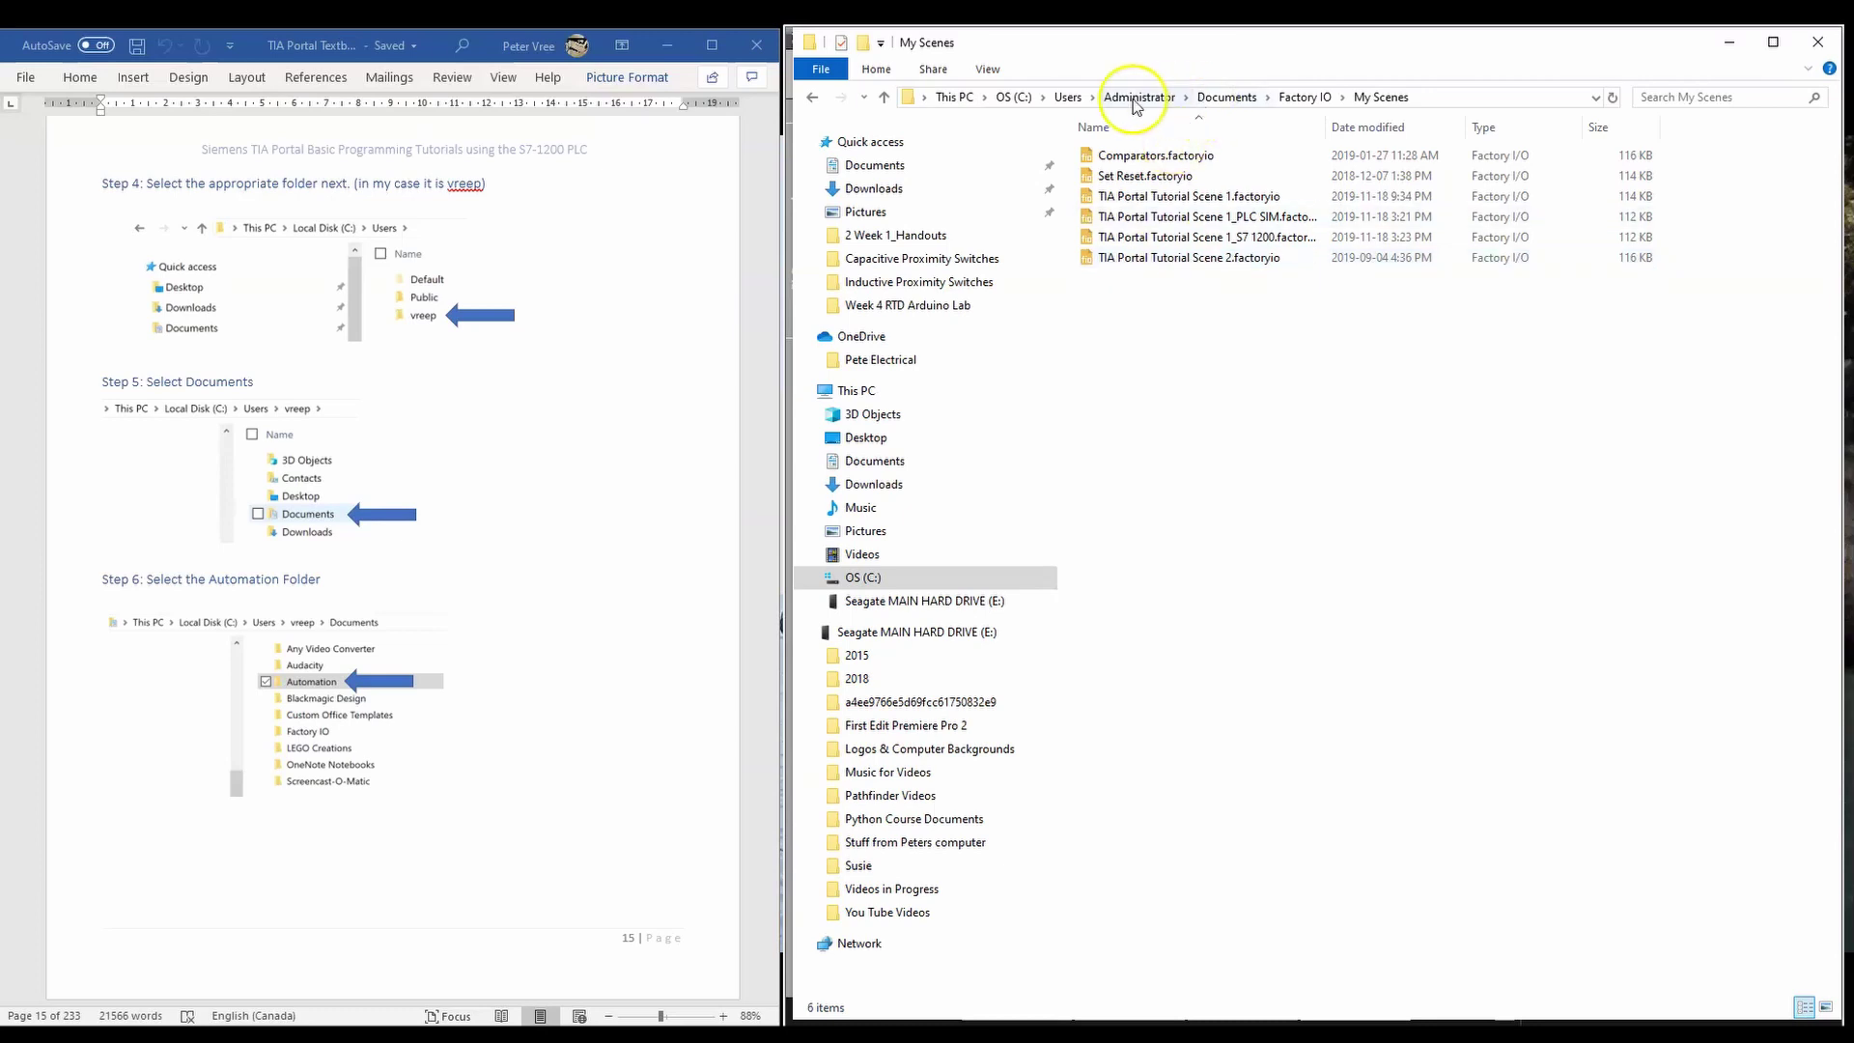
# - Go up from My Scenes to Documents and reopen the Automation folder
pyautogui.click(1226, 96)
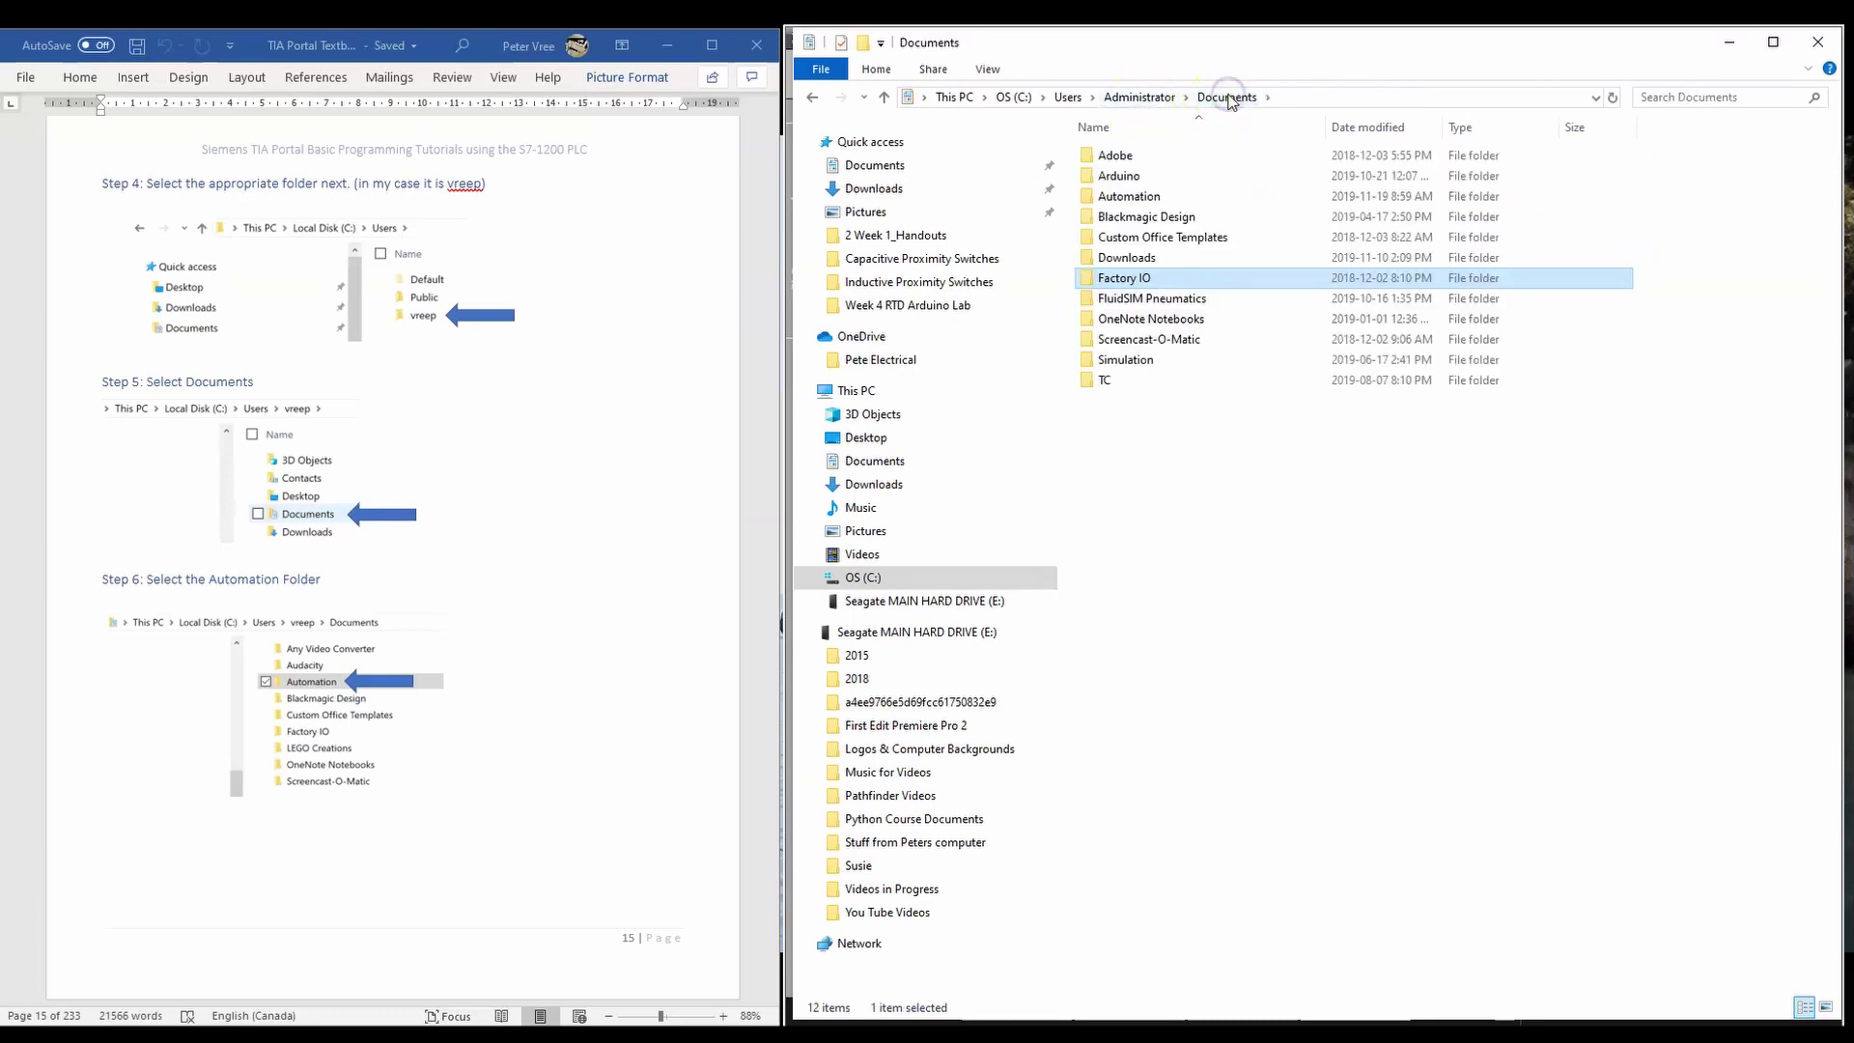
pyautogui.click(1125, 196)
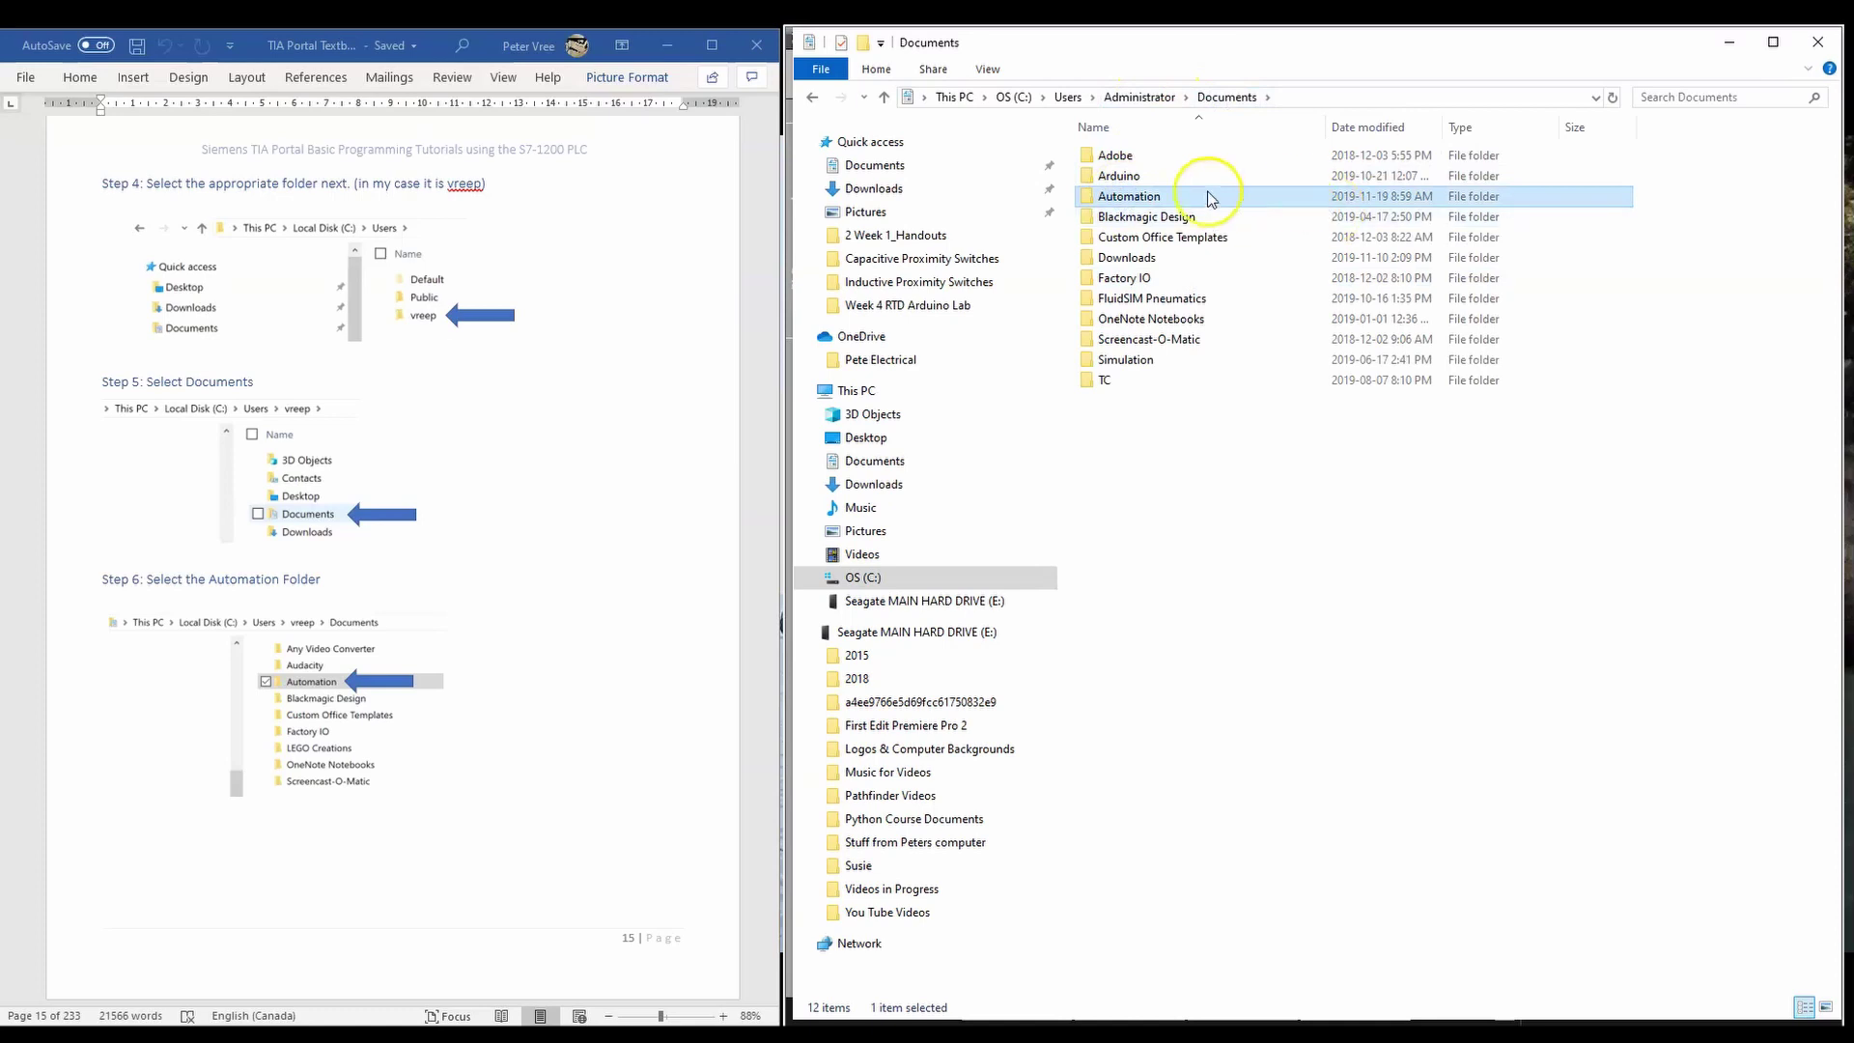
pyautogui.click(1184, 278)
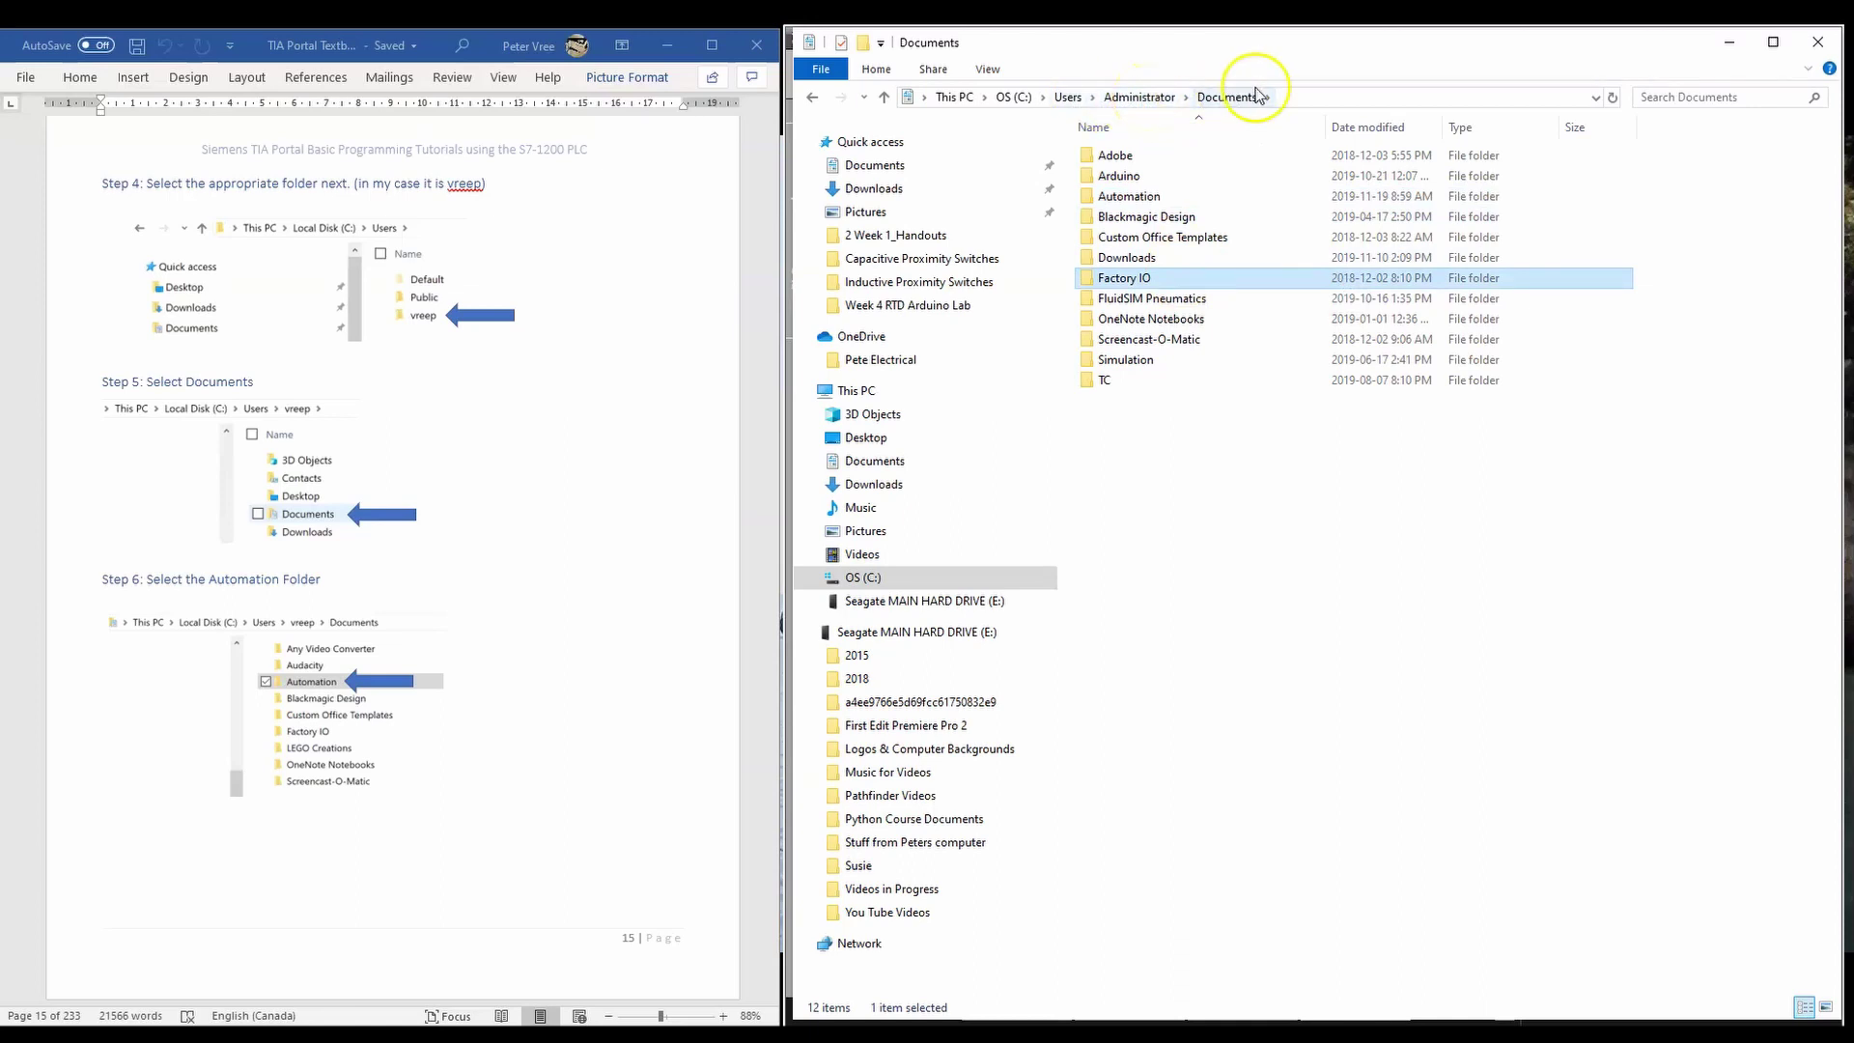
pyautogui.doubleClick(1137, 199)
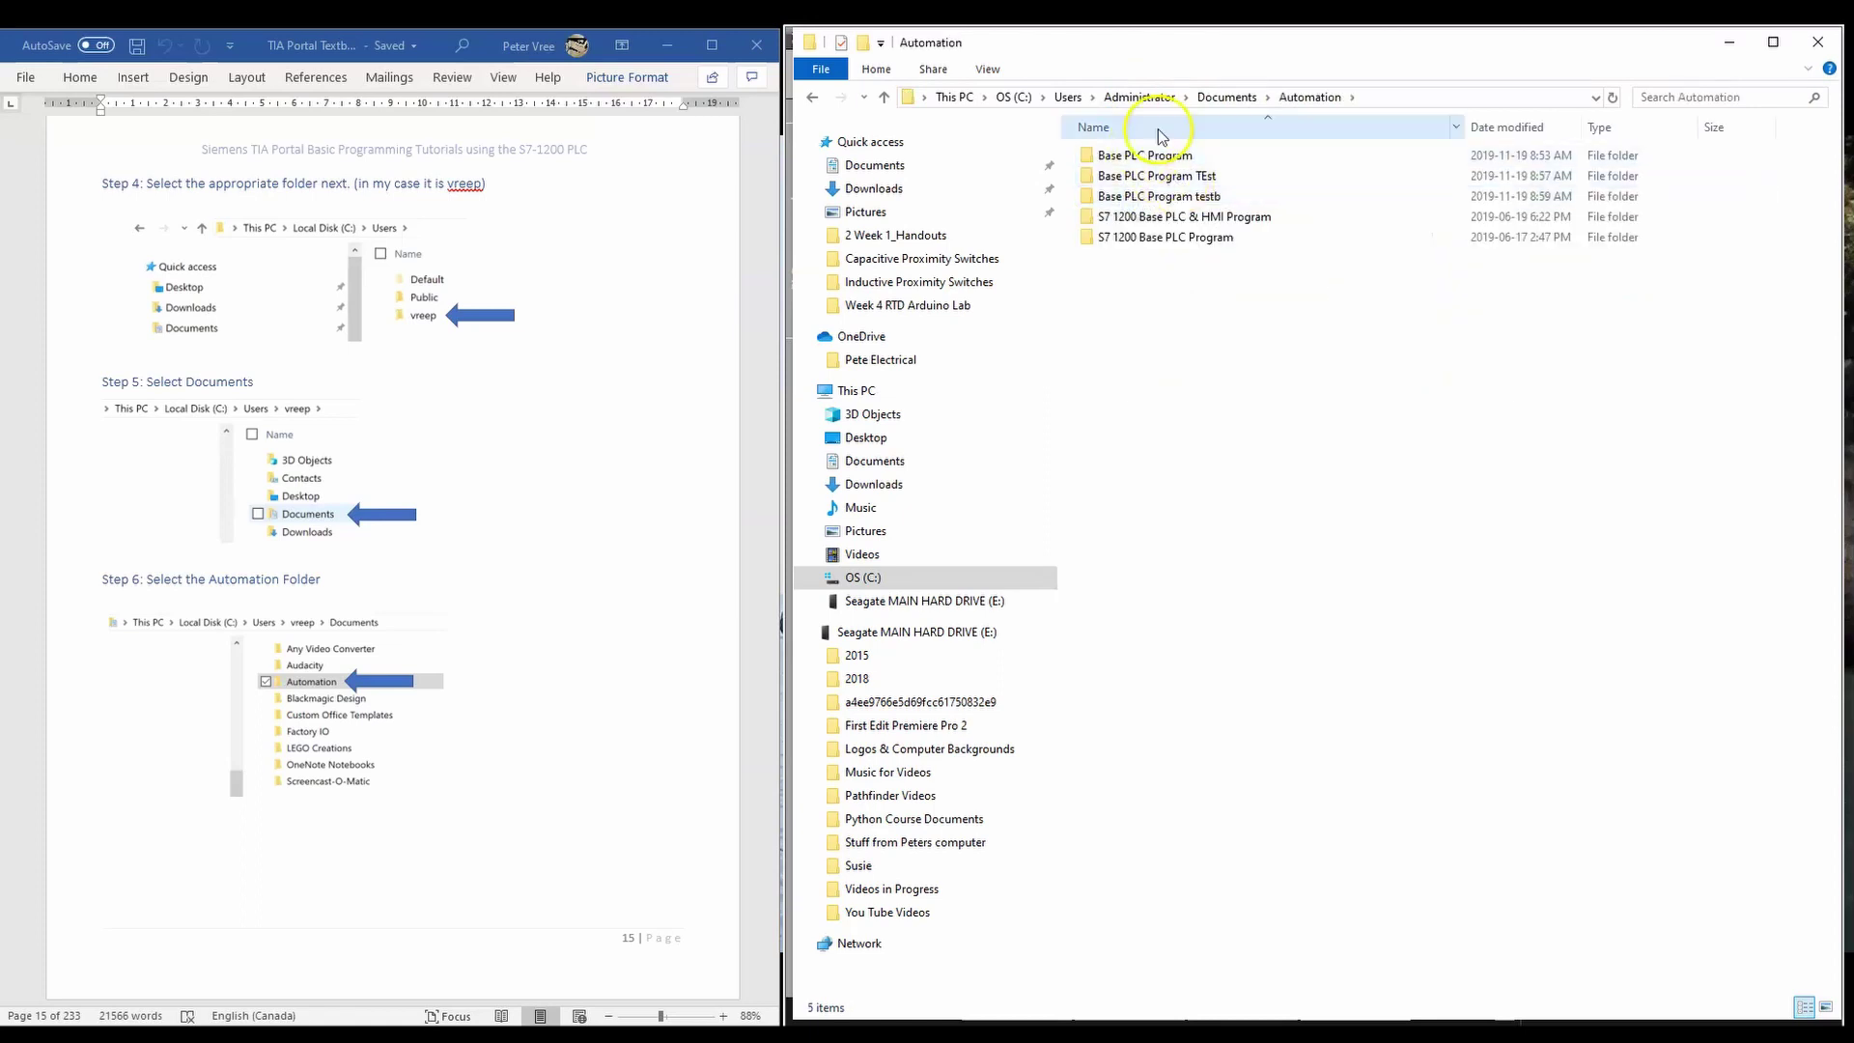
# - Delete the Base PLC Program TEst folder, then select Base PLC Program
pyautogui.rightClick(1170, 178)
pyautogui.click(1222, 542)
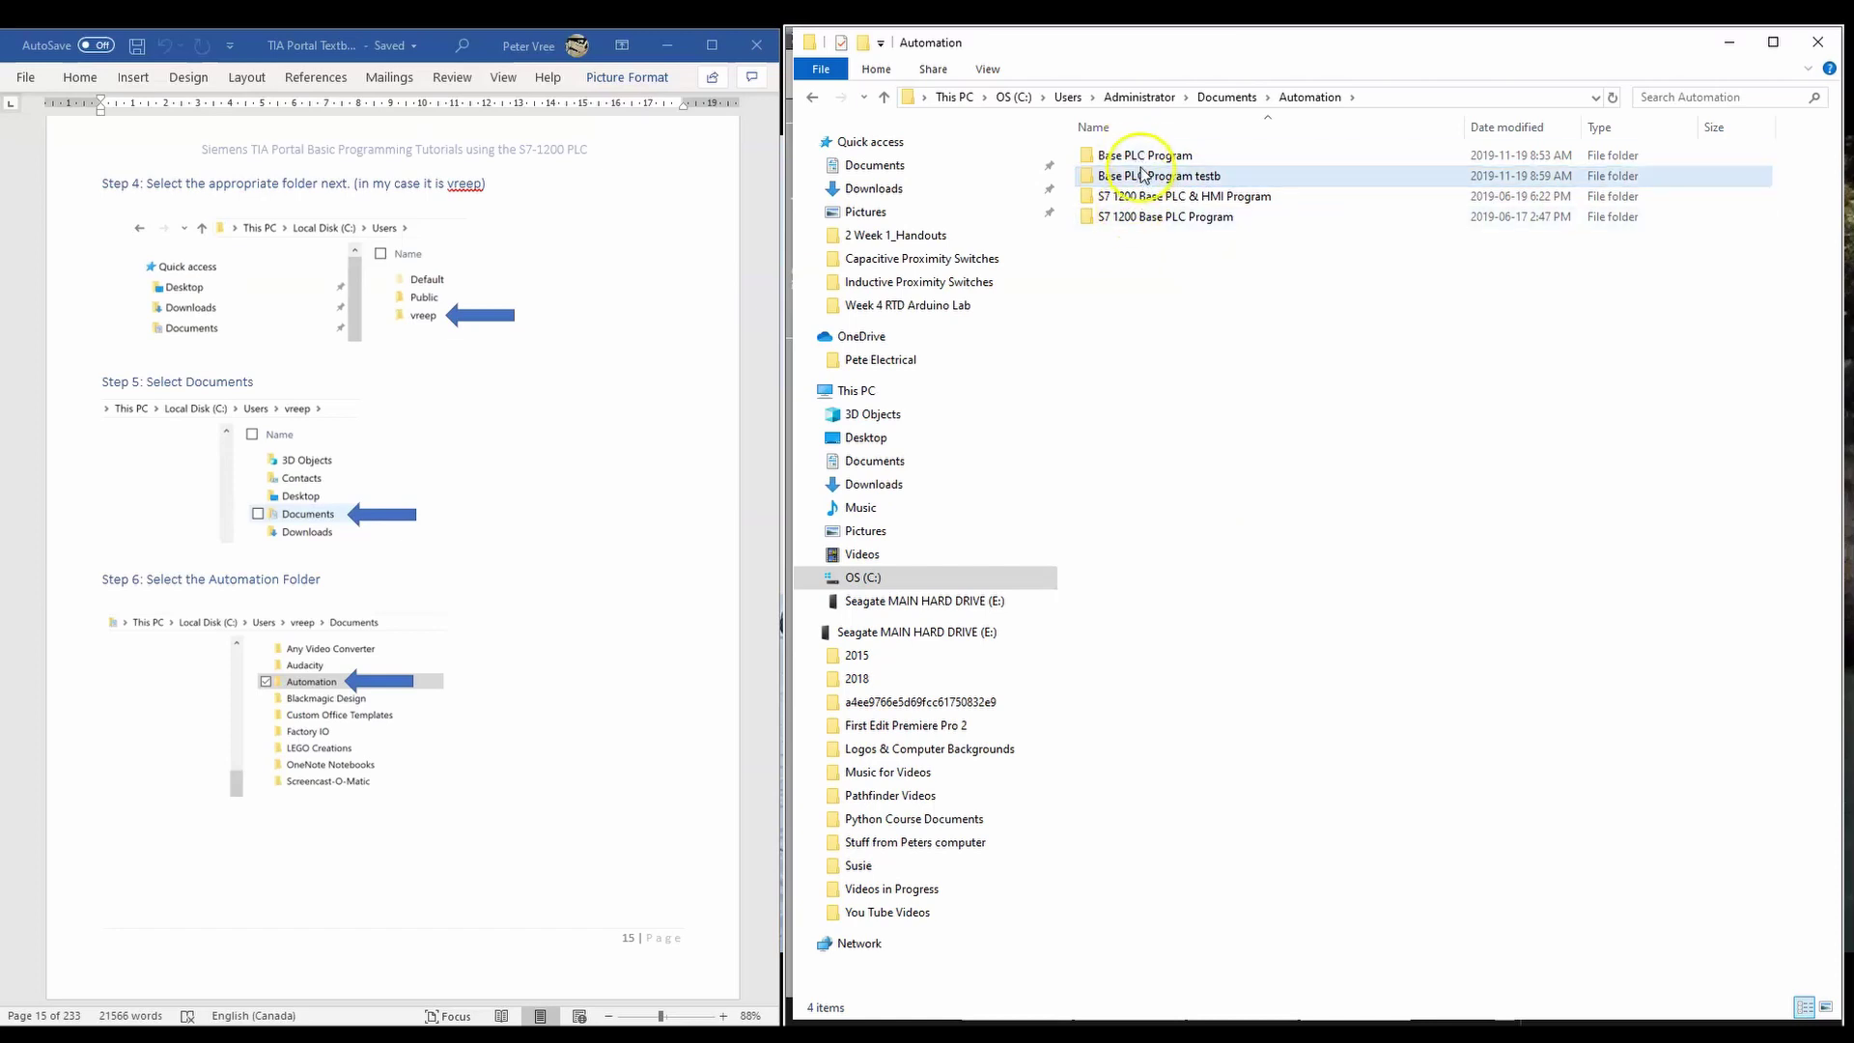
pyautogui.click(1171, 159)
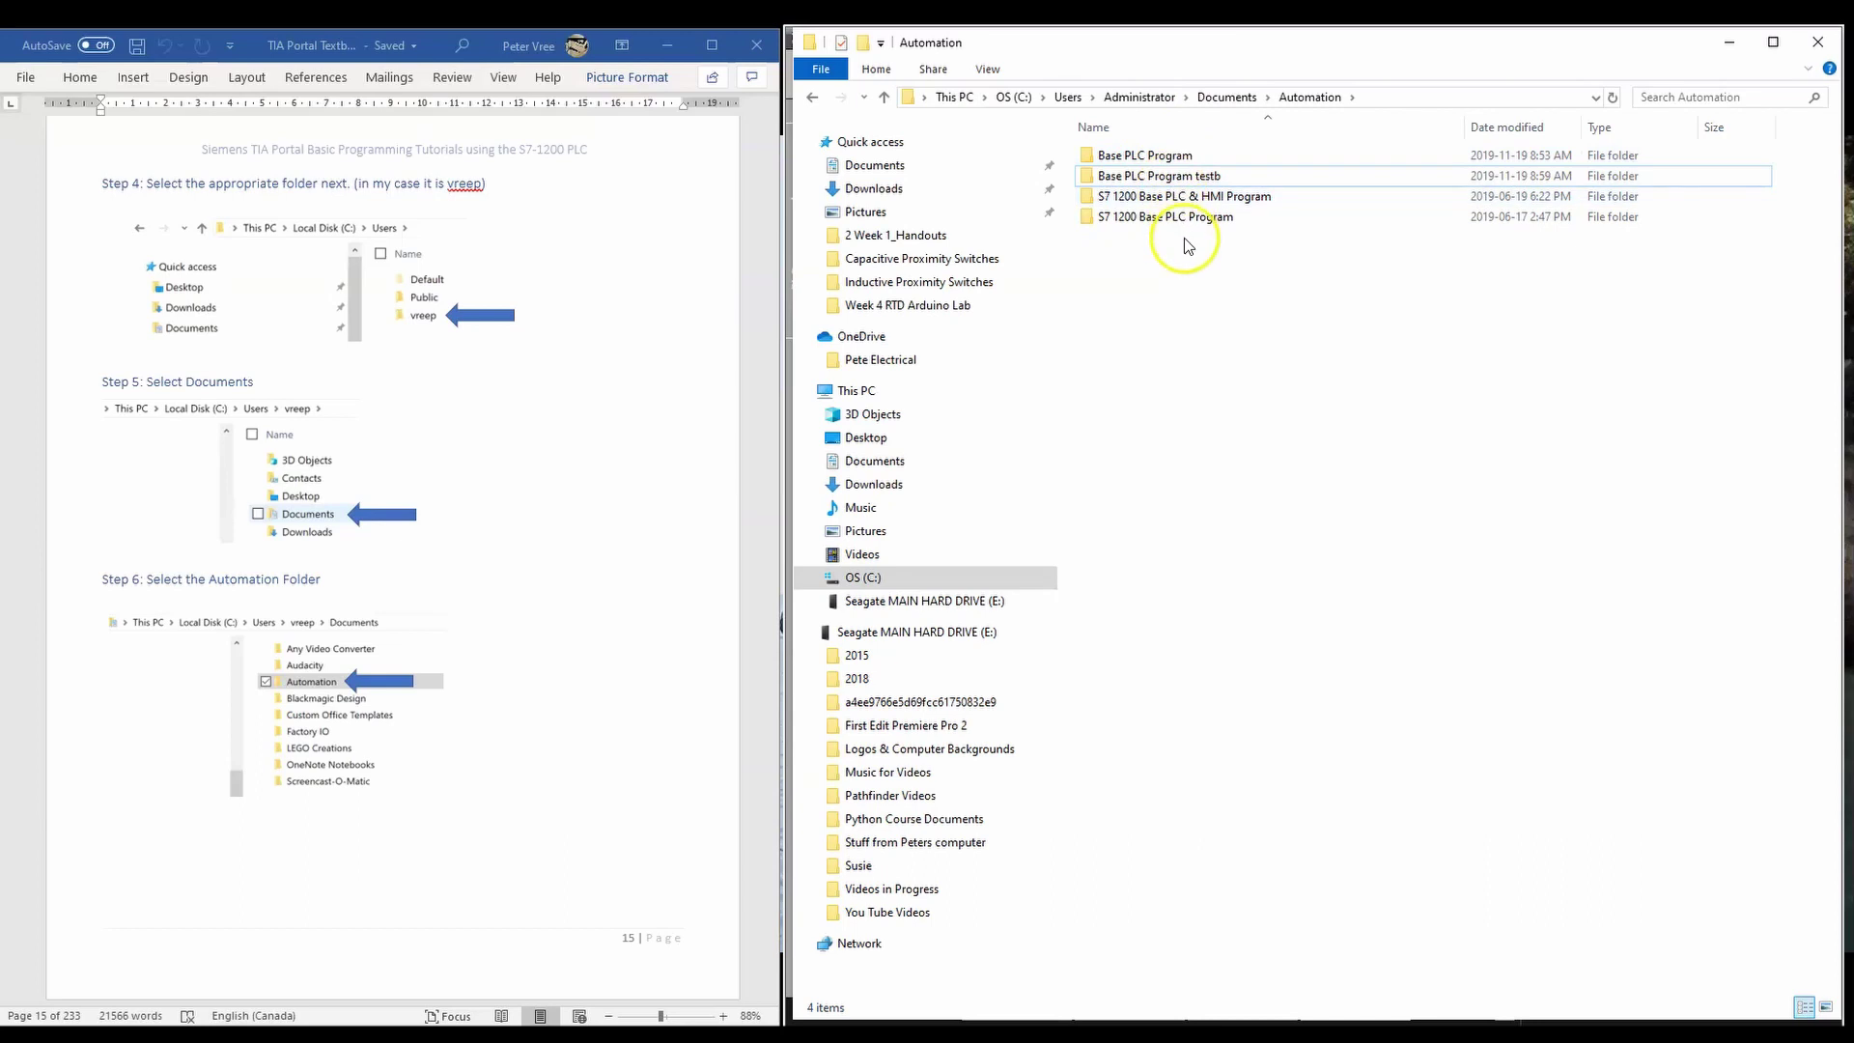